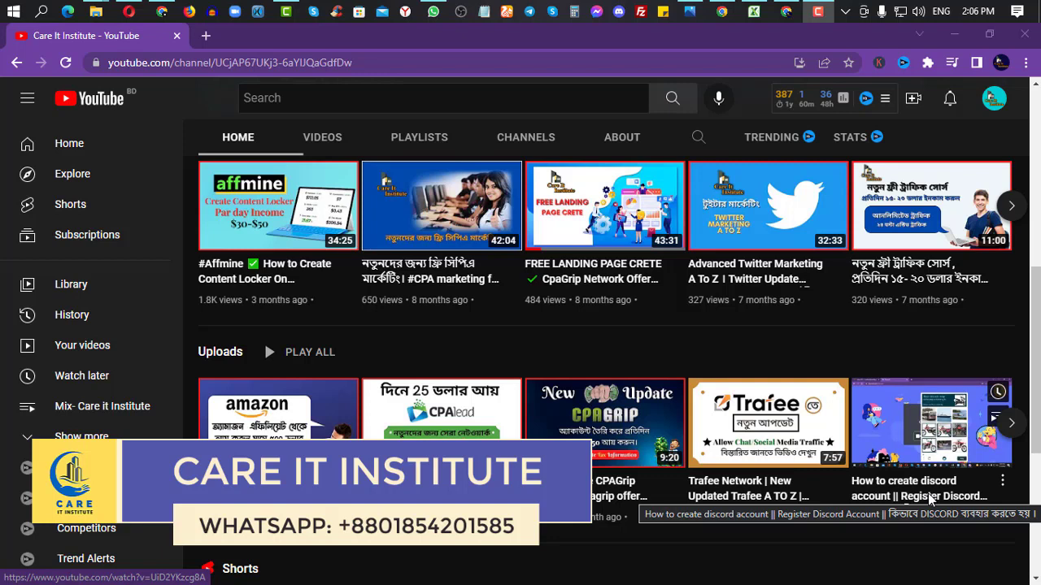
Switch to the Trafee conversions window and review the first page of the conversion list
click(162, 11)
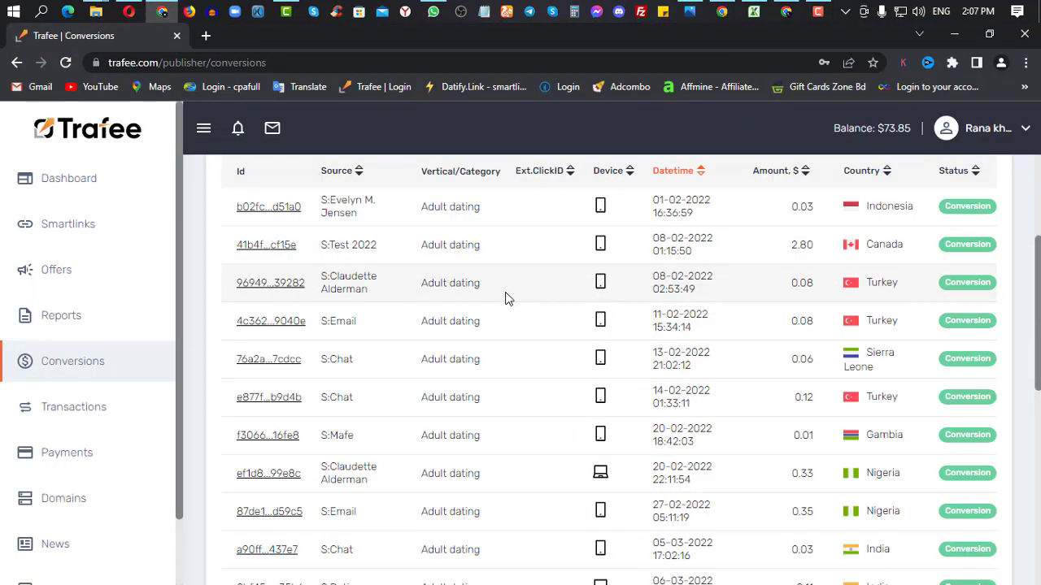
scroll(504, 298, up, 3)
scroll(507, 298, down, 3)
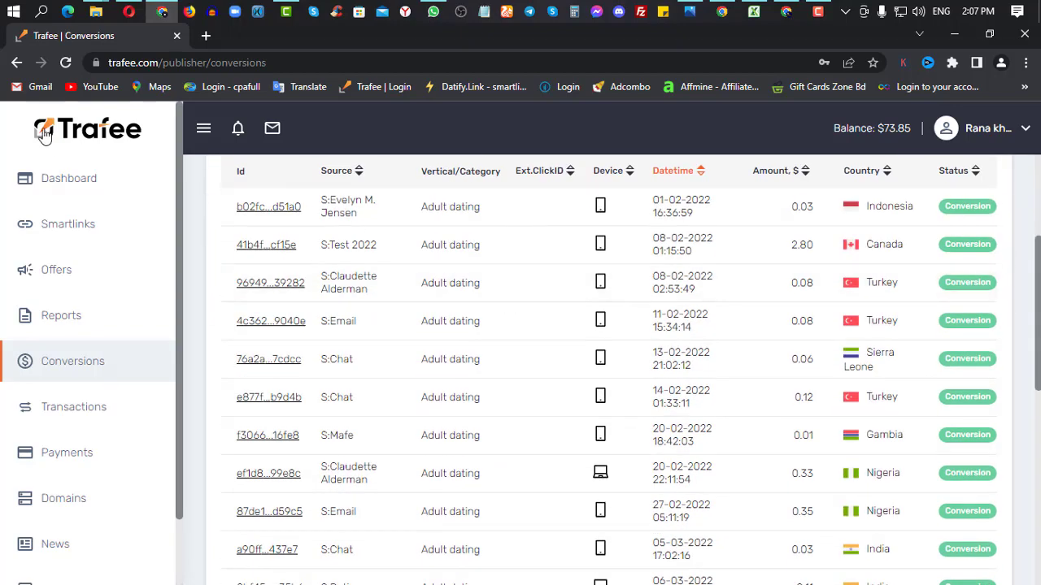
scroll(626, 230, down, 5)
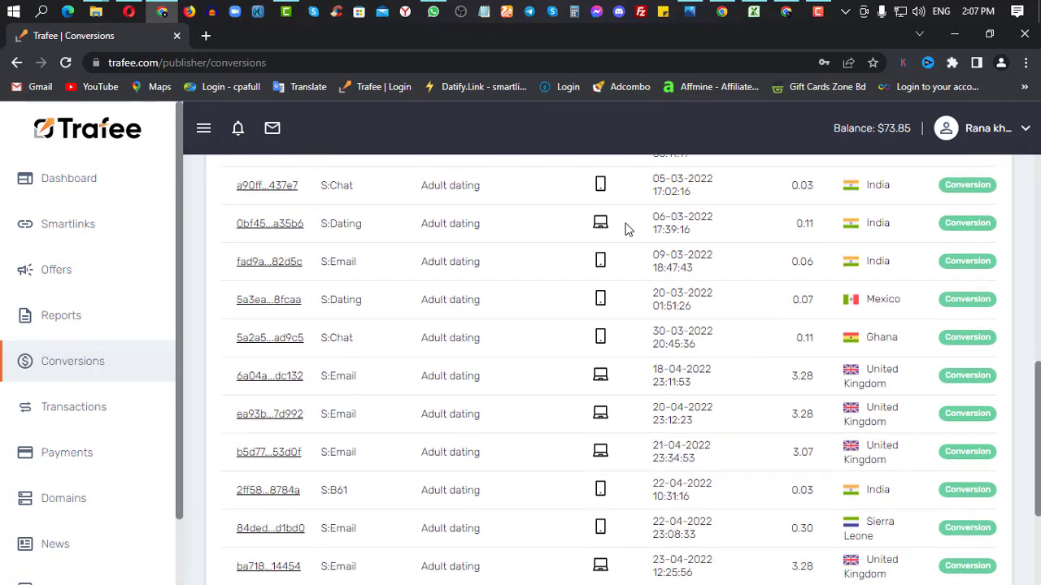
scroll(626, 230, down, 1)
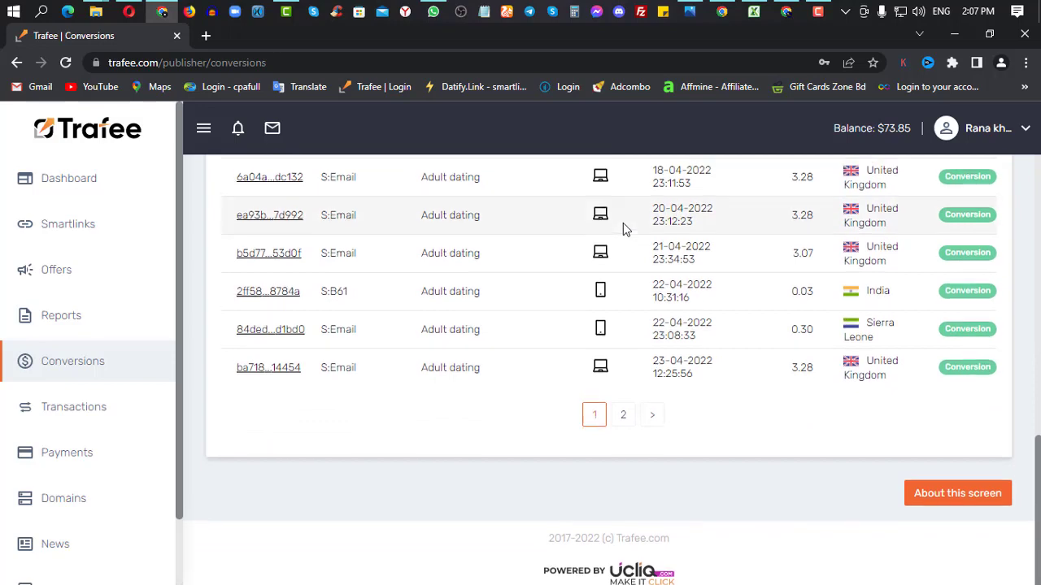
scroll(623, 225, up, 3)
scroll(620, 233, down, 3)
Open page 2 of the conversion list and examine its amounts, countries and statuses
click(623, 410)
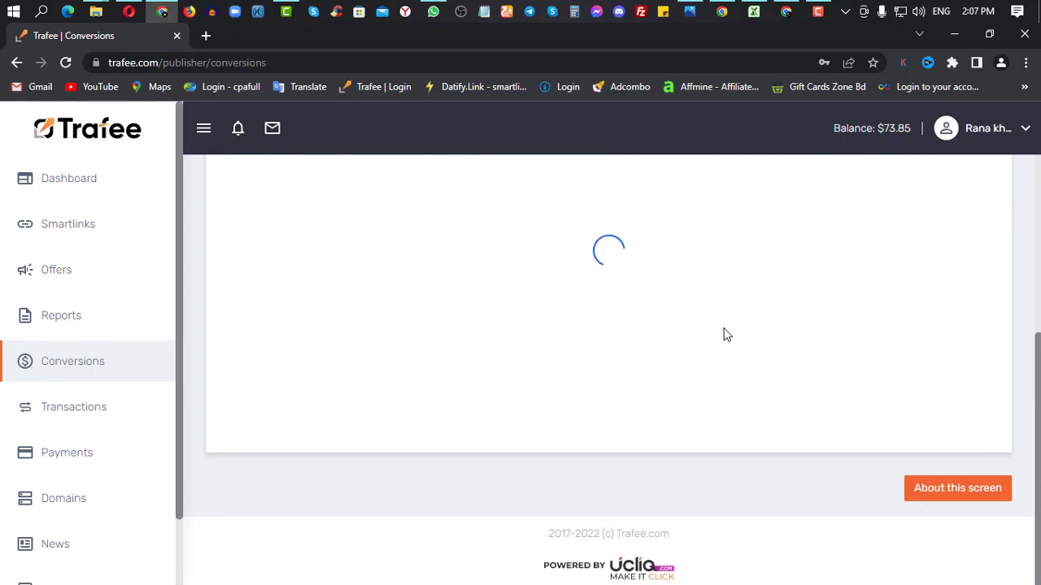
scroll(723, 332, up, 4)
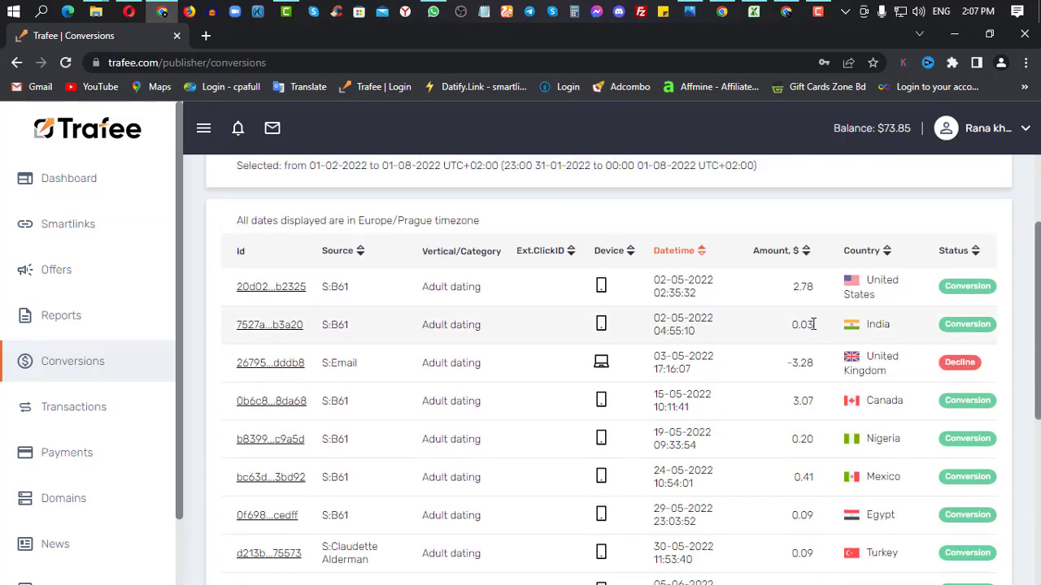
scroll(763, 328, down, 4)
scroll(910, 371, down, 1)
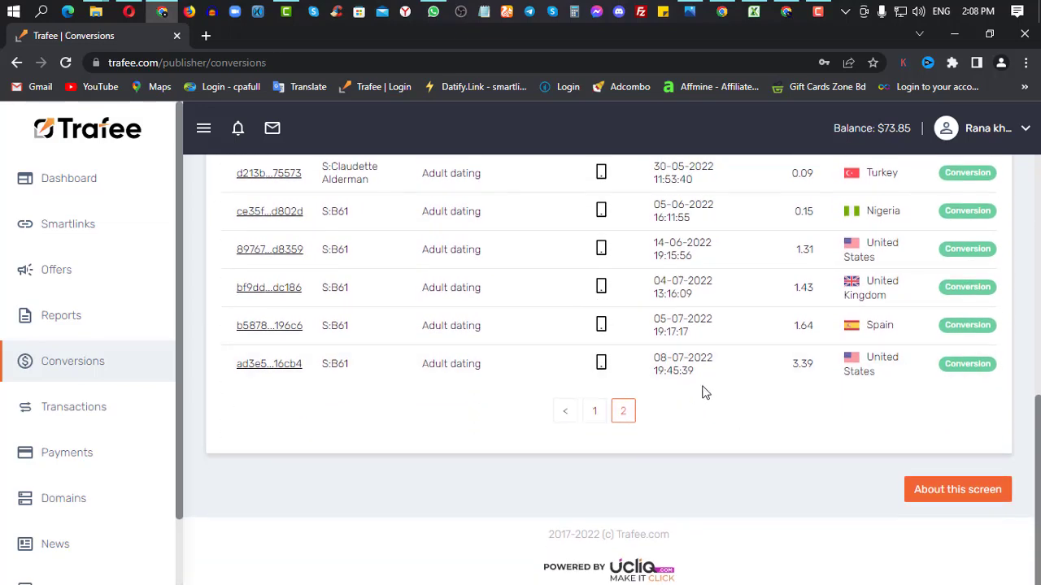
scroll(701, 394, up, 2)
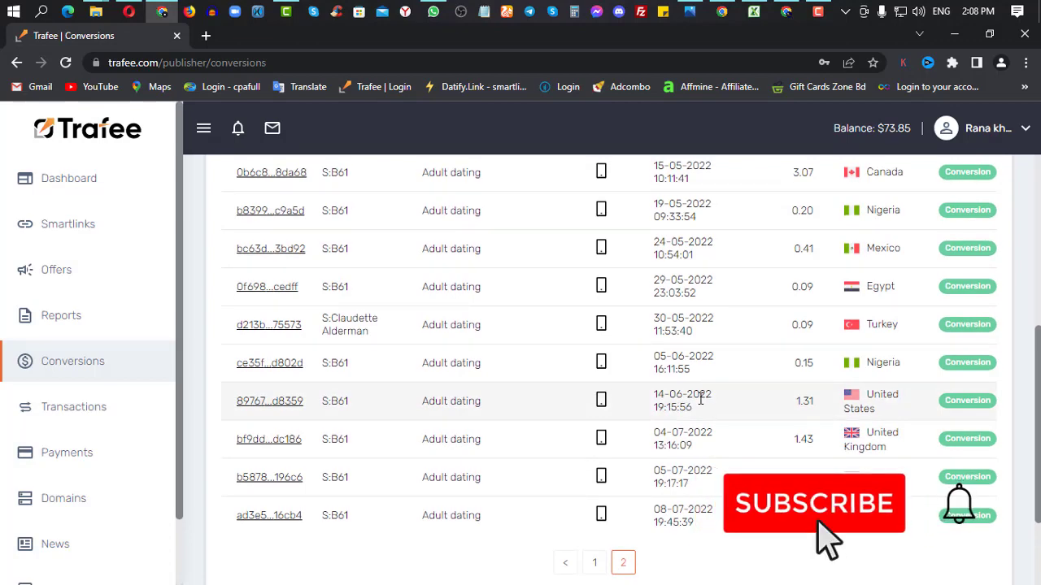
scroll(701, 396, down, 2)
scroll(701, 403, up, 3)
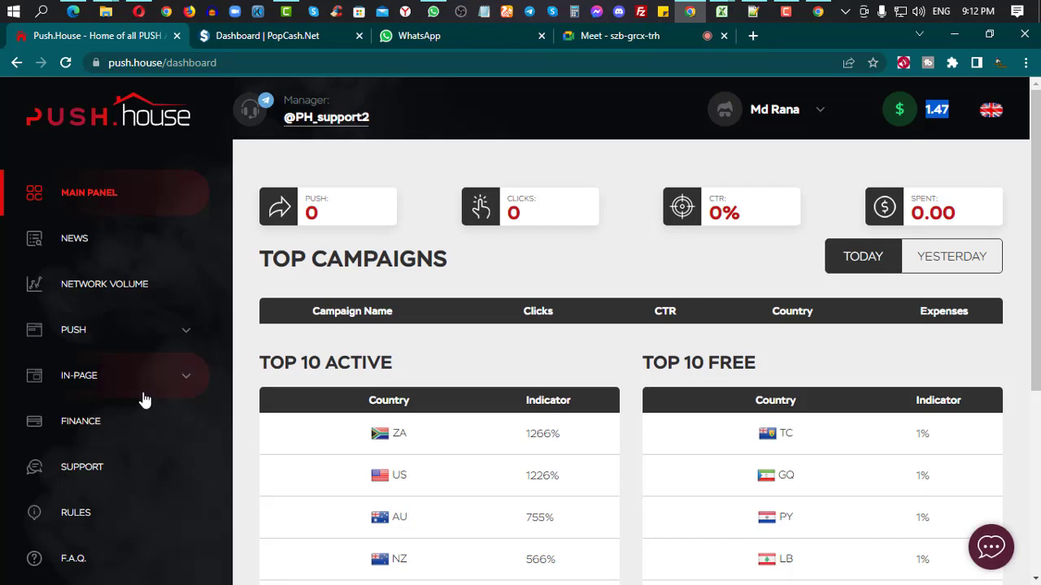
Open the Push.House Finance page and check the deposit amount and commission for Visa/MasterCard and WebMoney
scroll(143, 399, down, 2)
scroll(138, 400, up, 1)
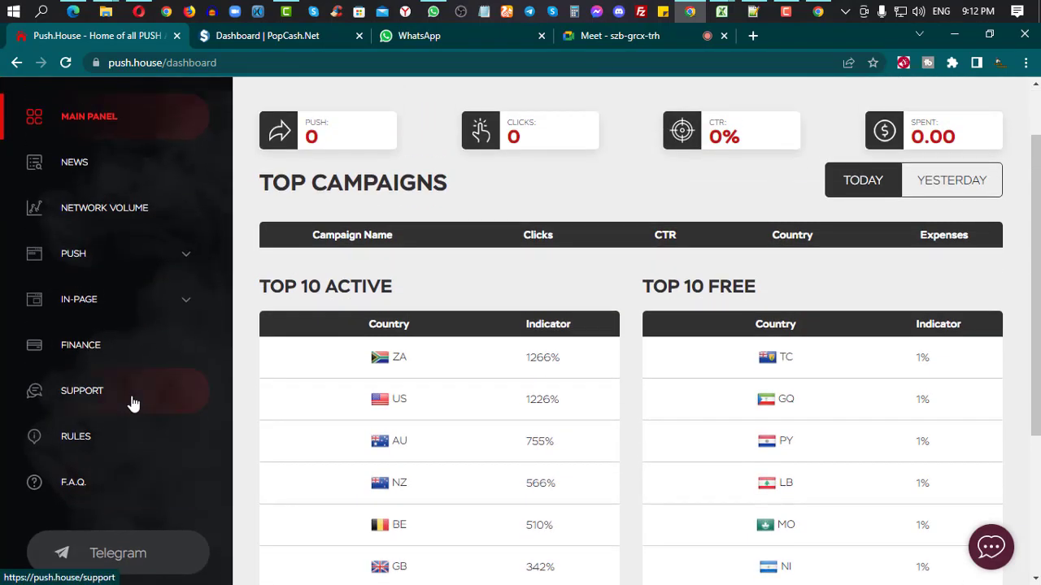
click(94, 361)
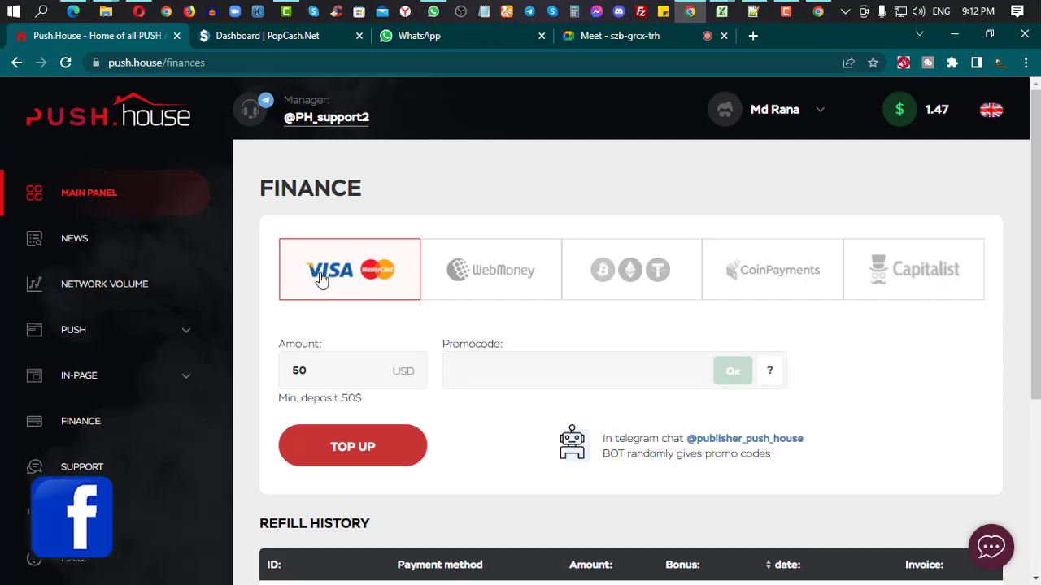
double_click(301, 385)
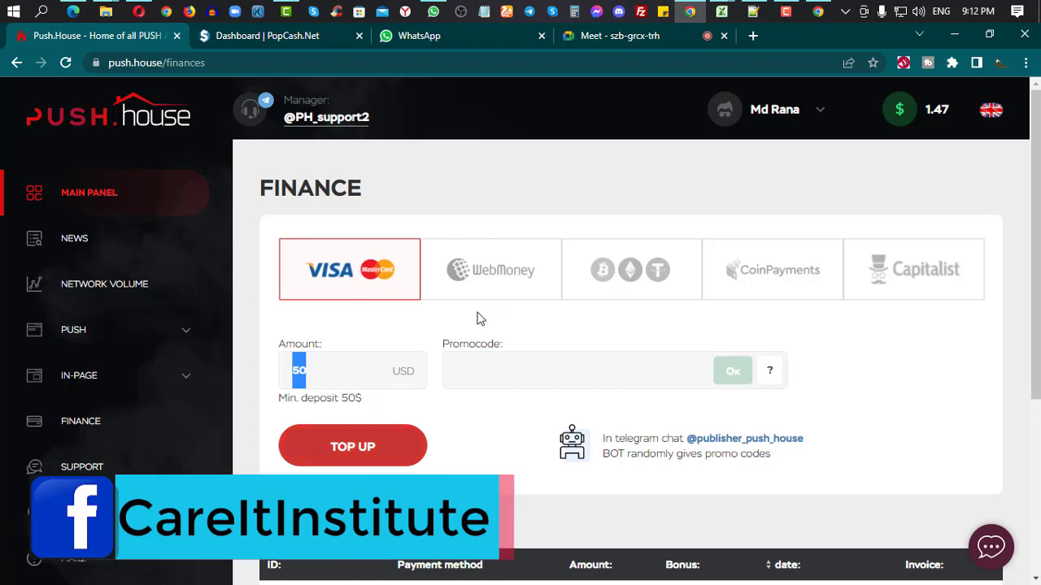
click(485, 282)
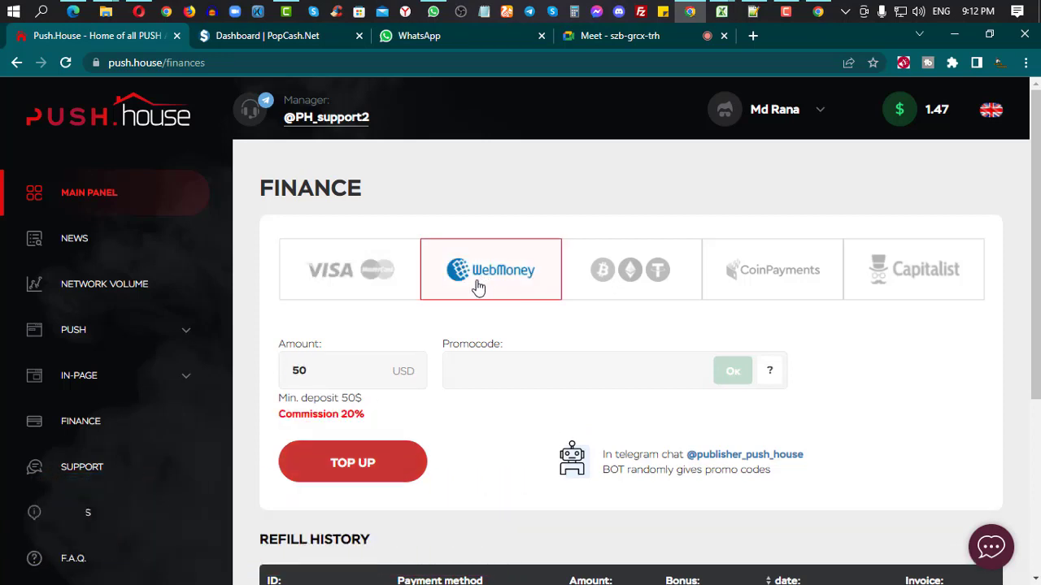
double_click(354, 416)
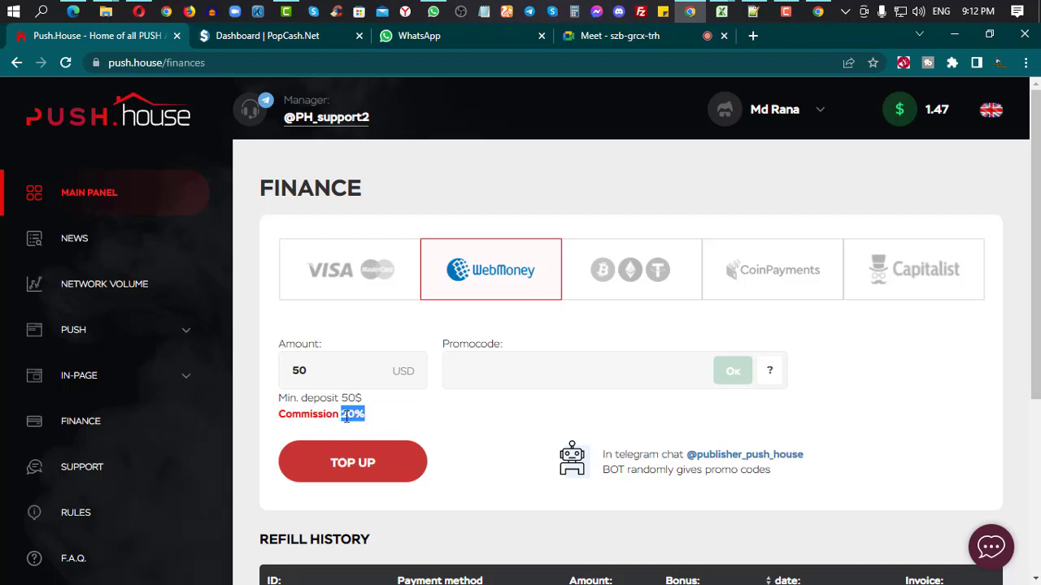
click(429, 422)
double_click(357, 414)
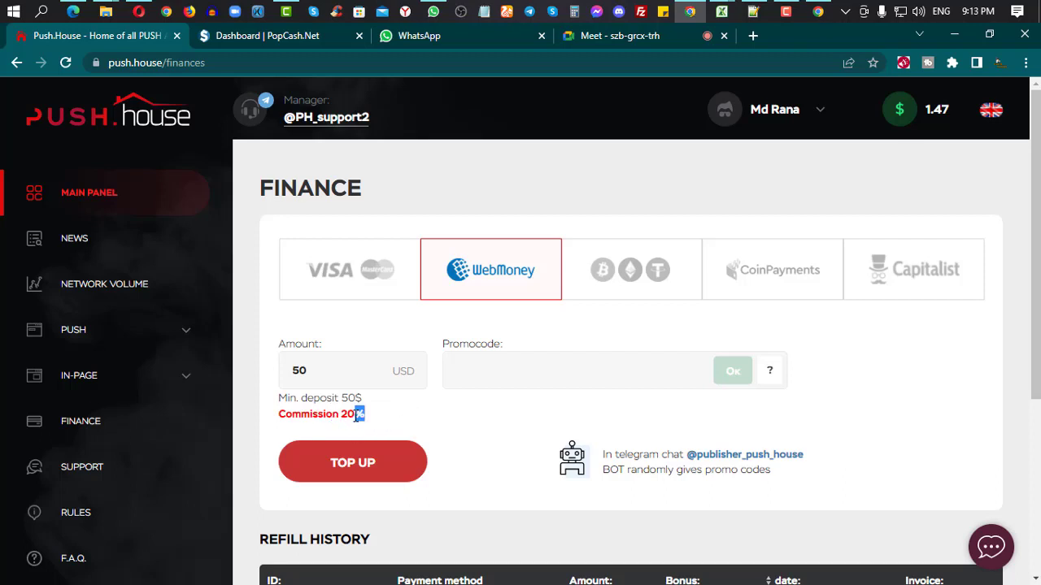
Compare the cryptocurrency, CoinPayments and Capitalist payment methods, and recheck WebMoney's deposit amount and commission
click(654, 272)
click(748, 270)
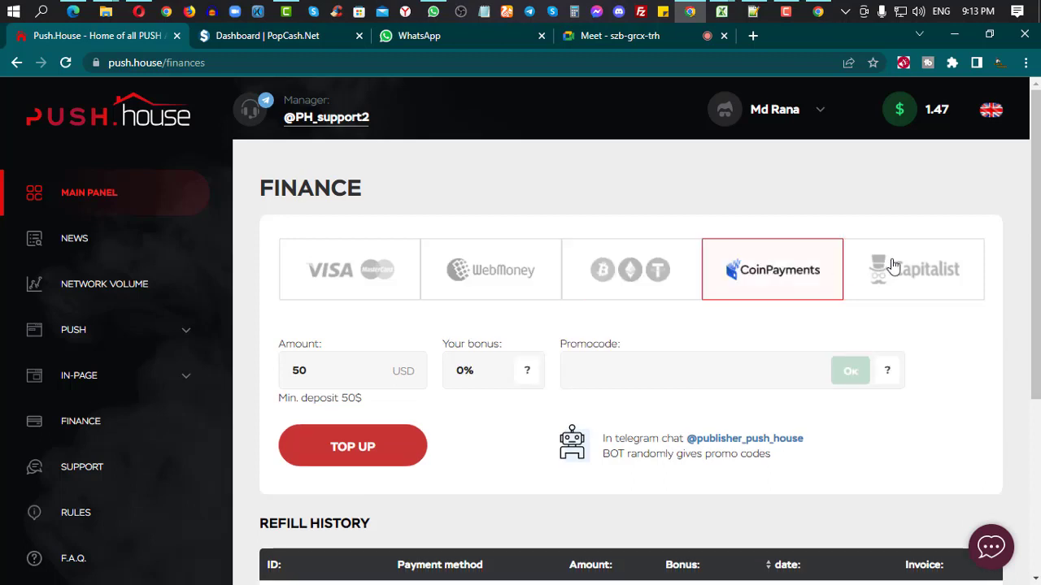
click(891, 266)
click(491, 284)
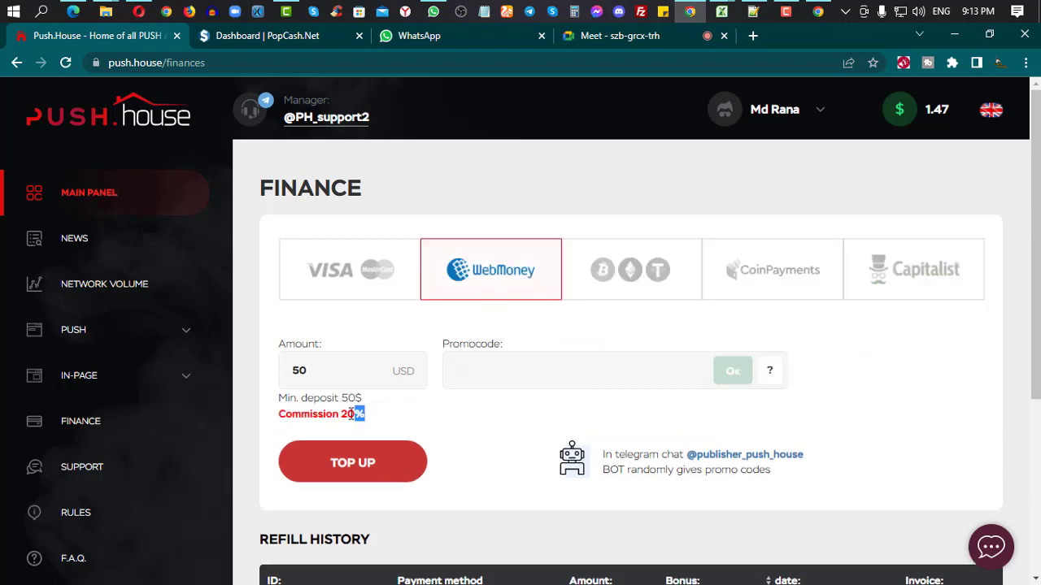
drag(311, 370, 273, 374)
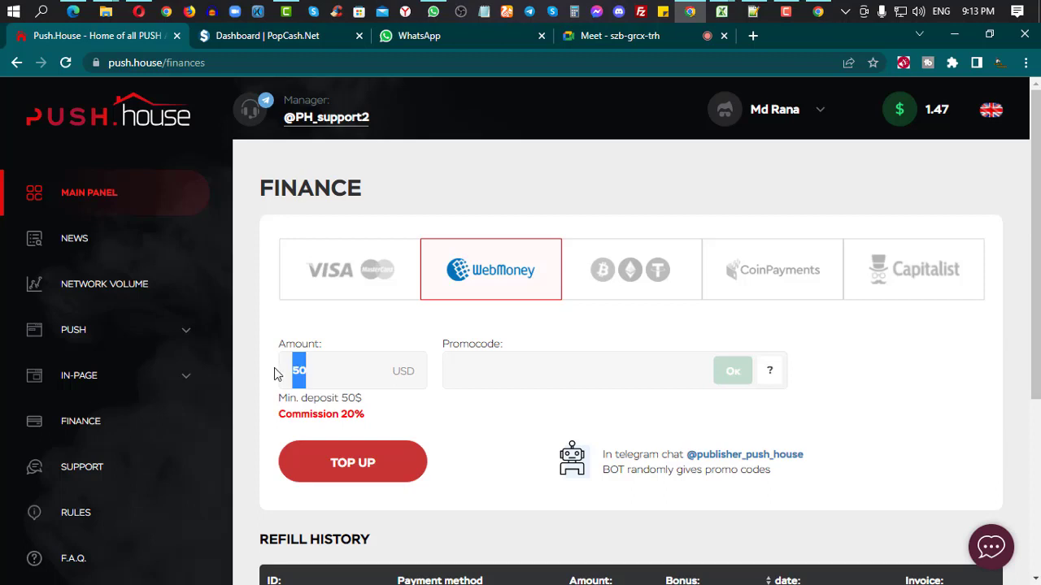
drag(364, 417, 339, 416)
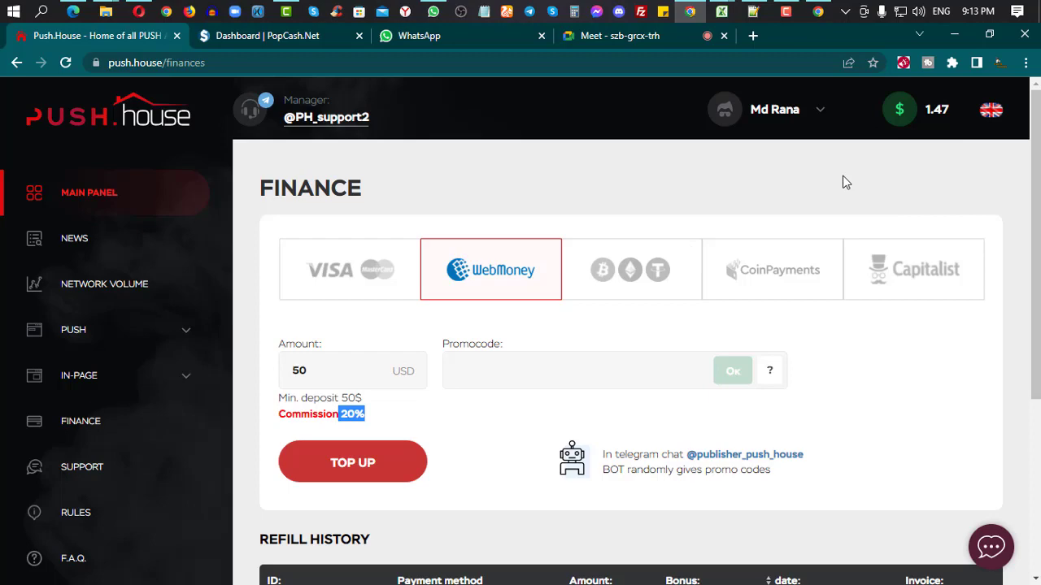
Open the creation form for a new Push campaign
scroll(711, 342, down, 2)
scroll(594, 426, up, 2)
click(185, 329)
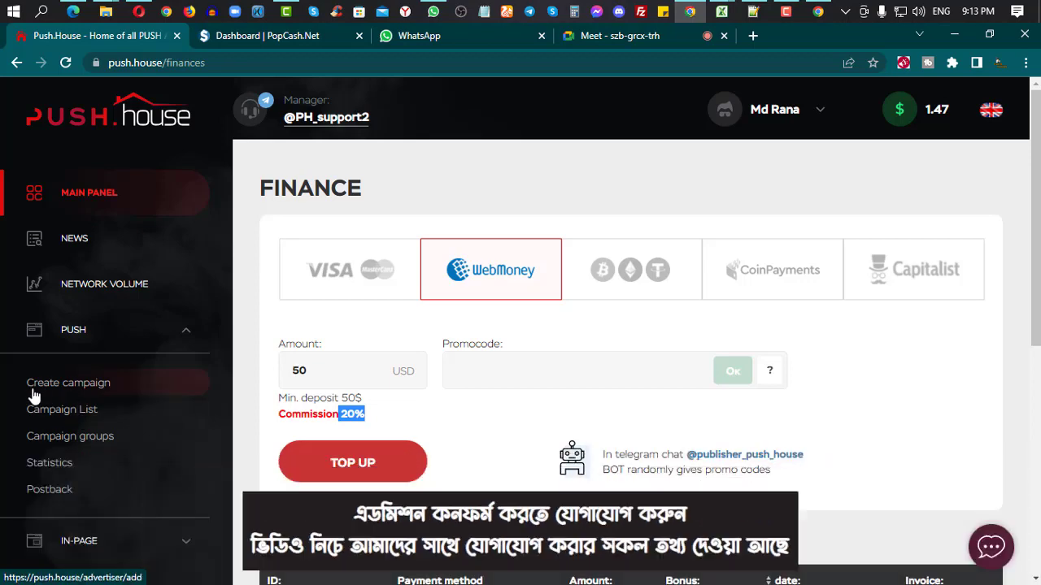
click(71, 394)
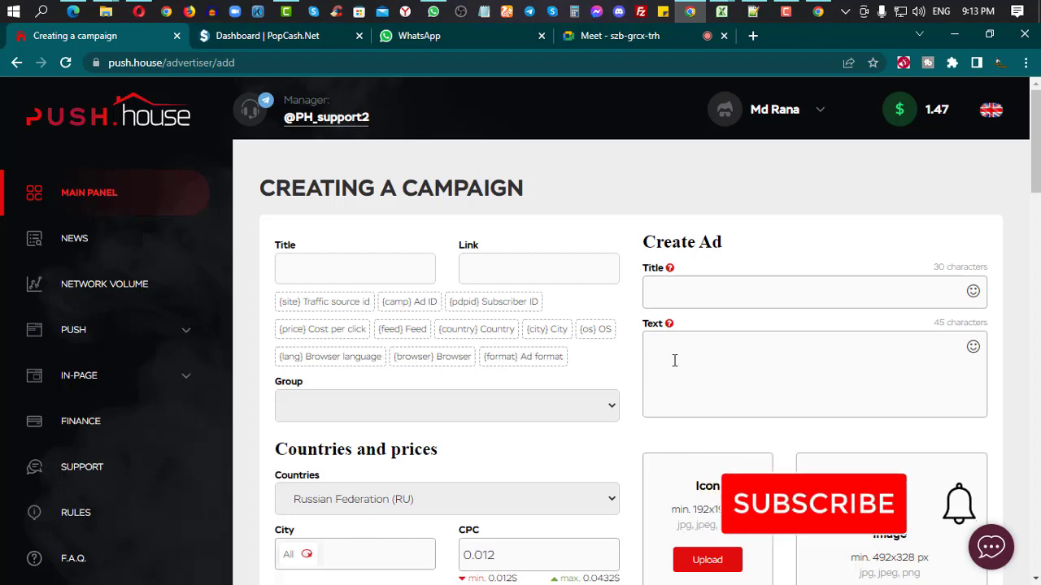
Review the campaign form's pricing, device, schedule, ad limit and audience sections, and return to the campaign title field
scroll(664, 351, down, 1)
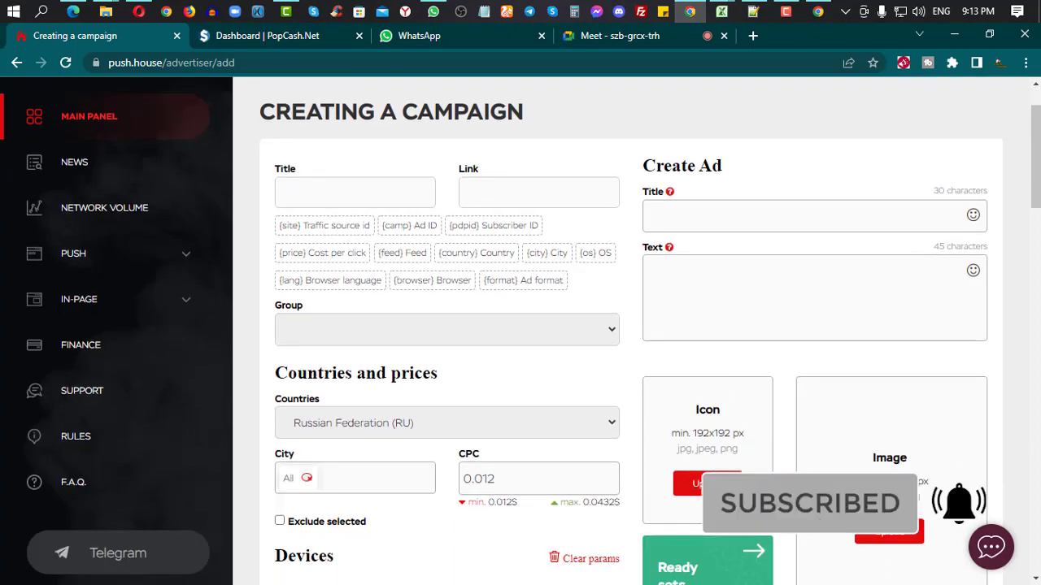
scroll(769, 379, down, 3)
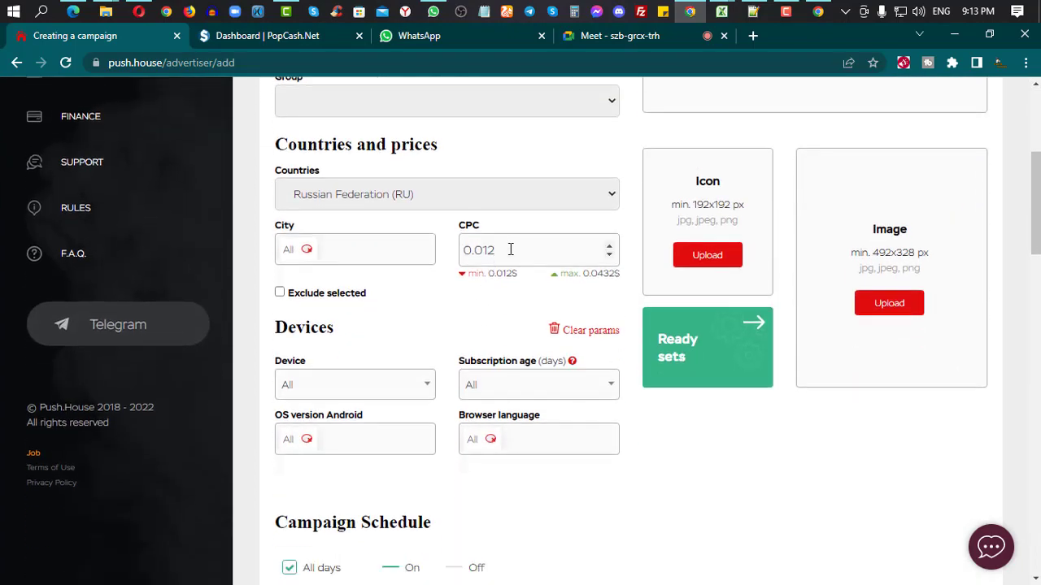
scroll(627, 359, down, 9)
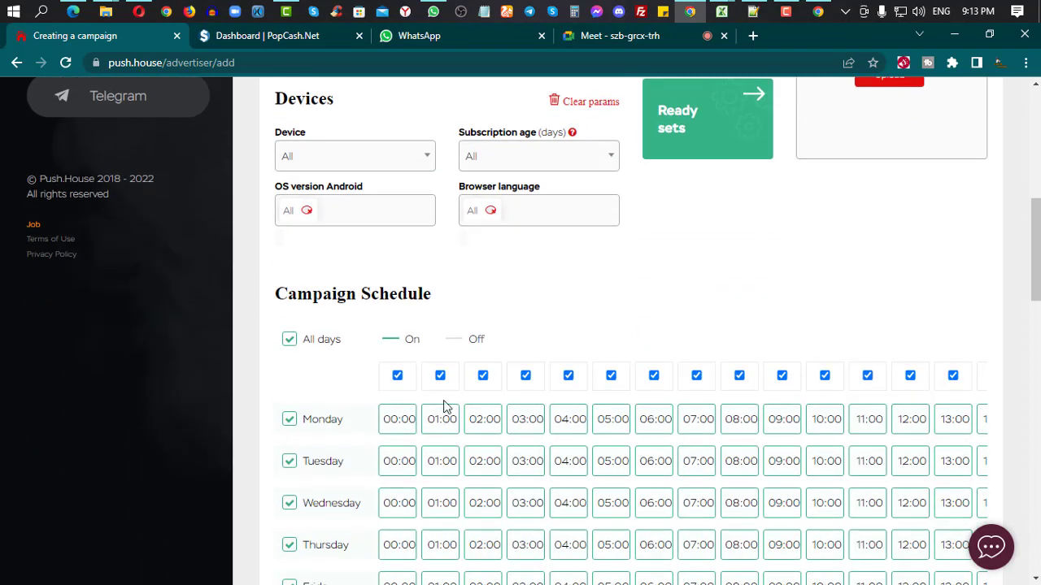
scroll(595, 379, down, 2)
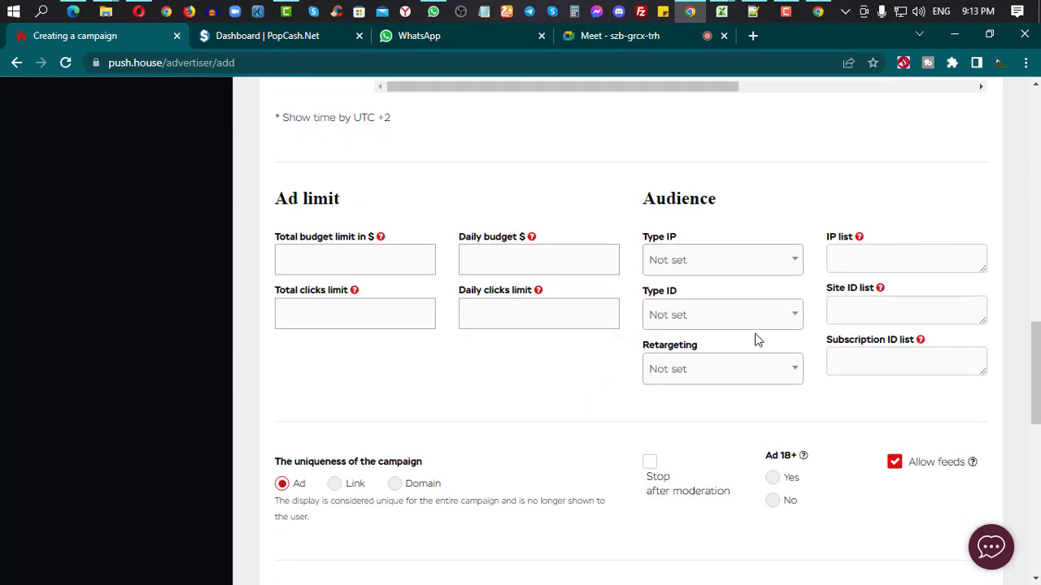
scroll(457, 370, up, 7)
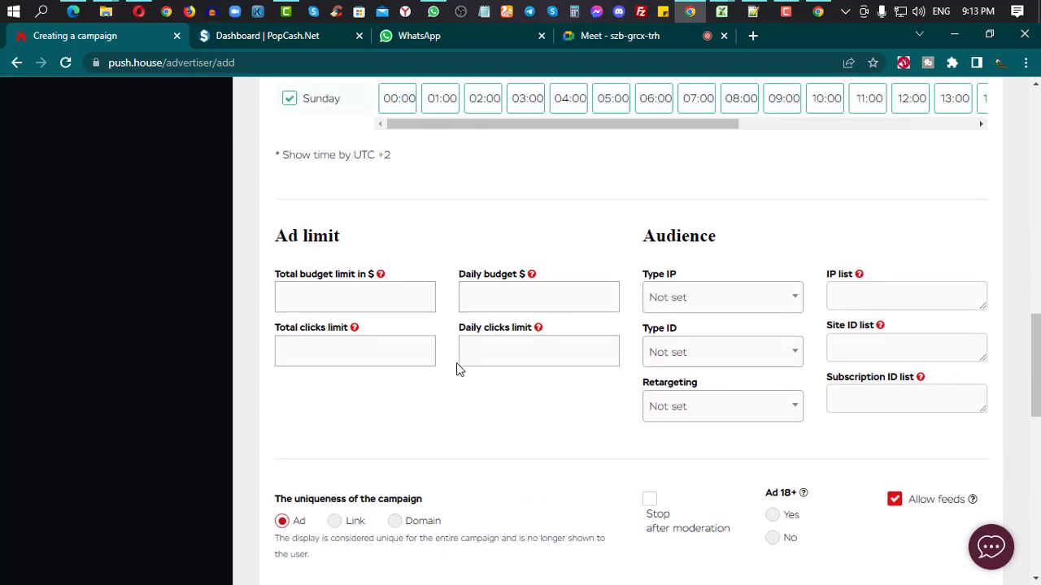
scroll(457, 370, up, 8)
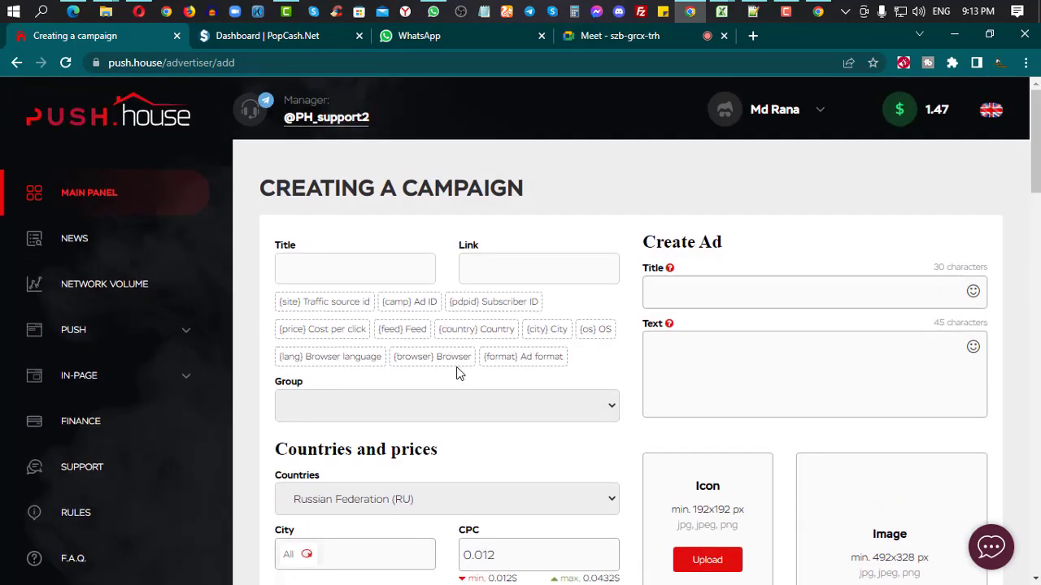
click(349, 270)
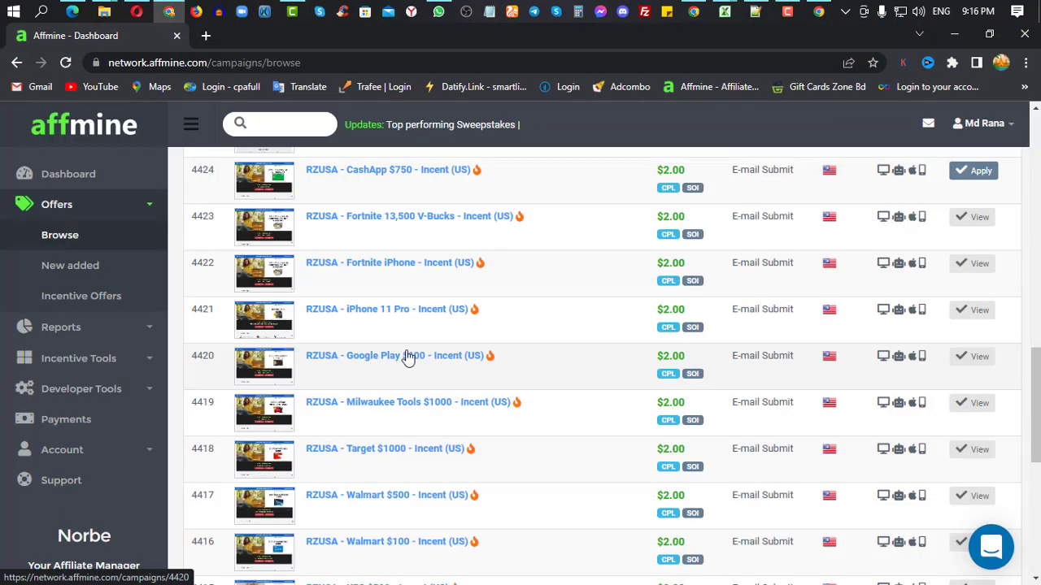
Open the "RZUSA - Google Play $100 - Incent (US)" offer in Affmine and switch back to the Push.House campaign form
click(383, 363)
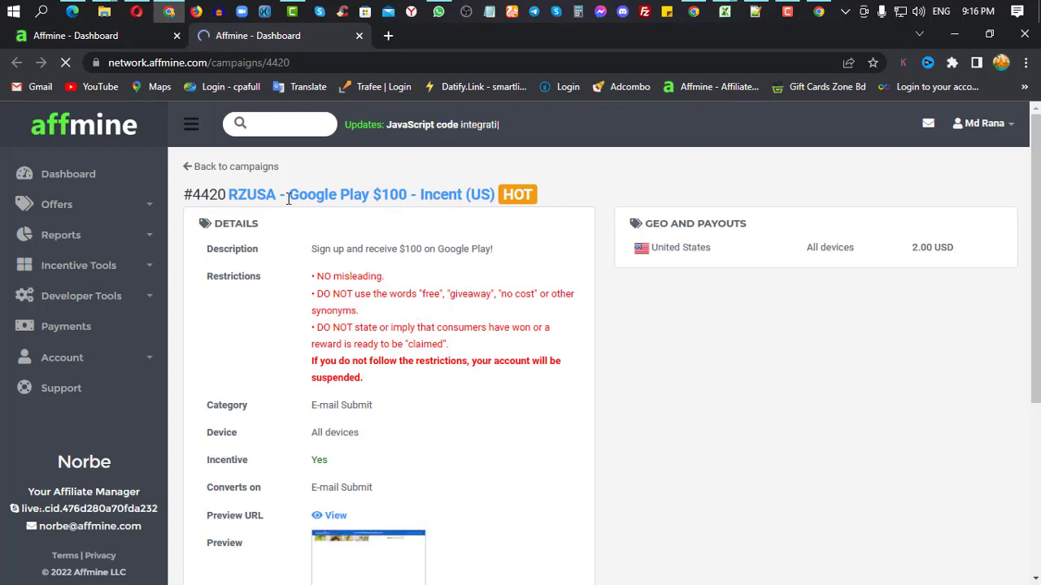
mouse_move(821, 20)
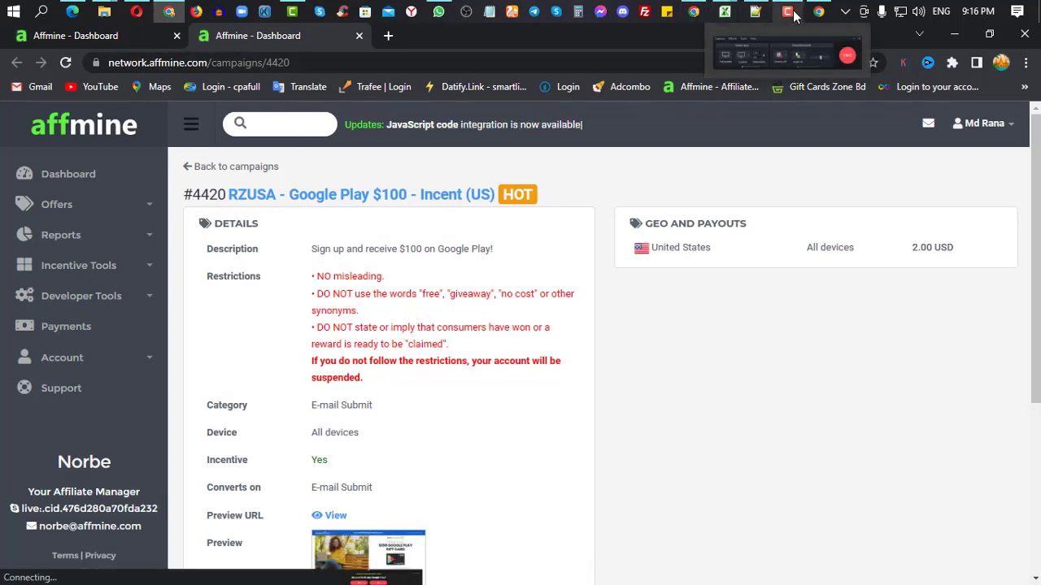
click(694, 11)
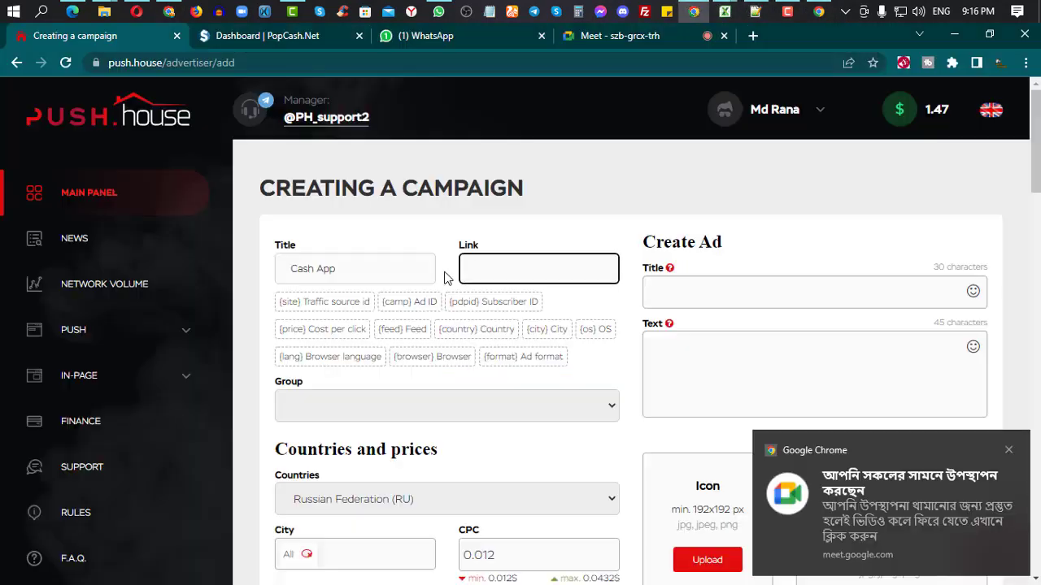
Dismiss the browser notification, set the campaign title to "Google Play Gift card" and activate the campaign link field
click(1009, 450)
click(344, 267)
drag(344, 266, 284, 273)
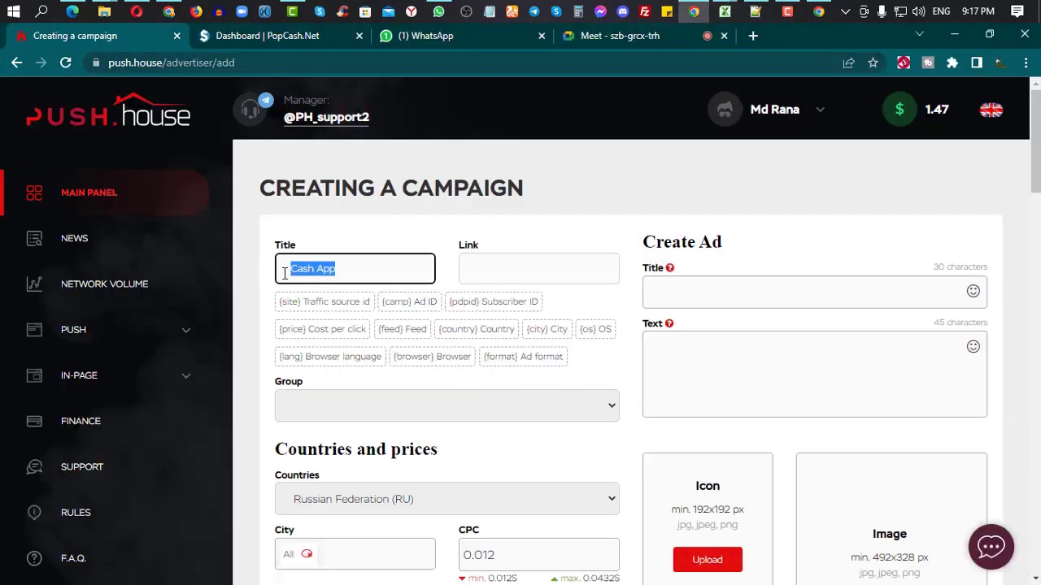
text(Google Play Gift card)
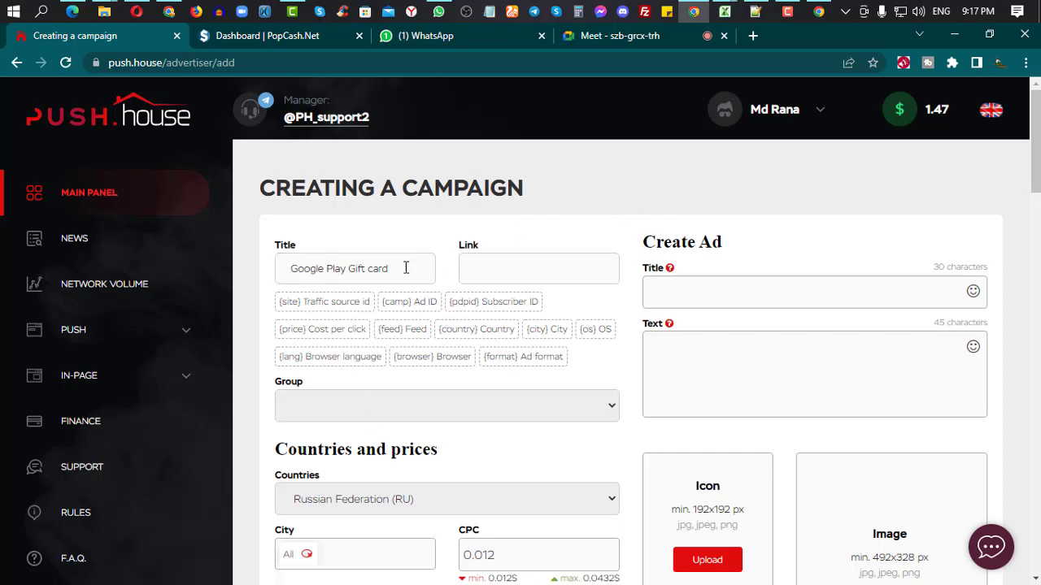
drag(398, 268, 289, 269)
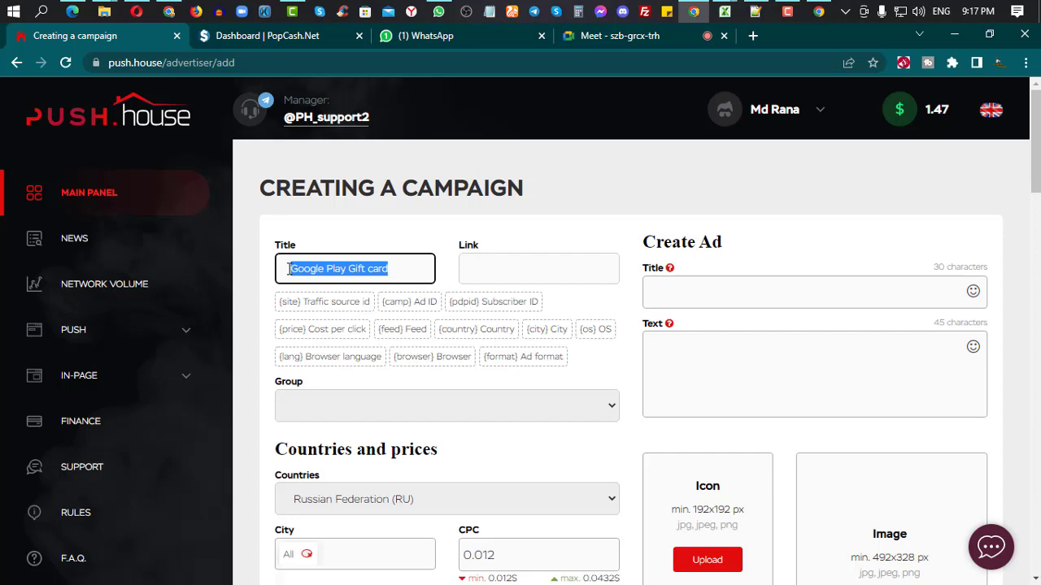
click(474, 267)
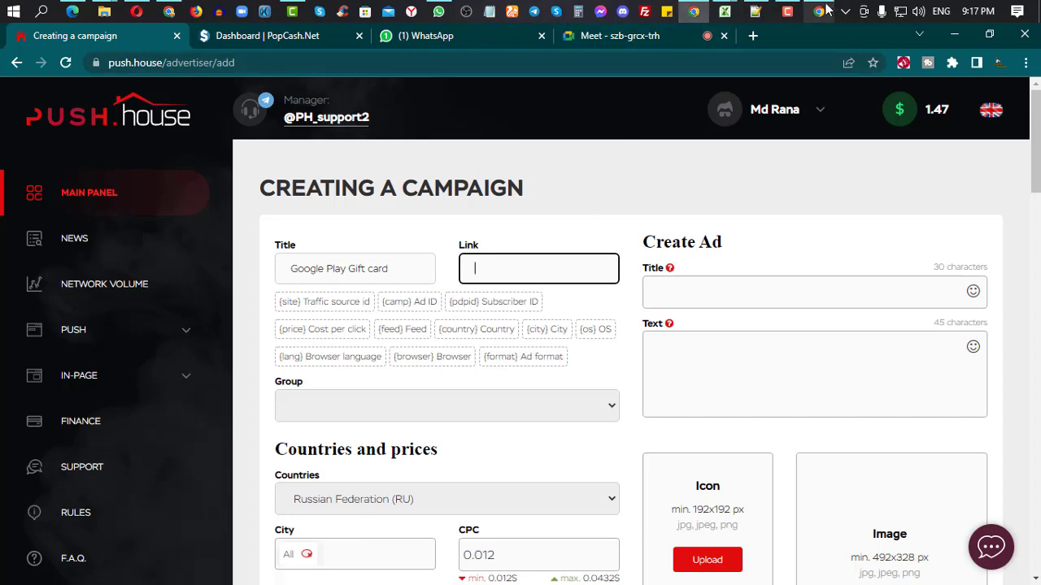
Copy the offer's tracking URL from Affmine and paste it as the campaign link in the Push.House form
click(172, 11)
scroll(460, 409, down, 3)
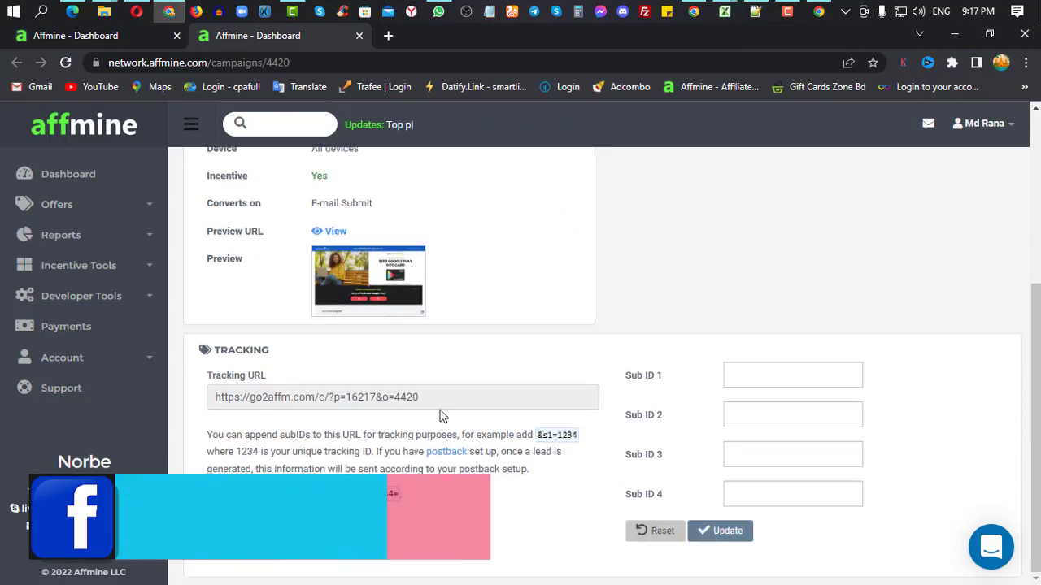
click(441, 397)
right_click(362, 394)
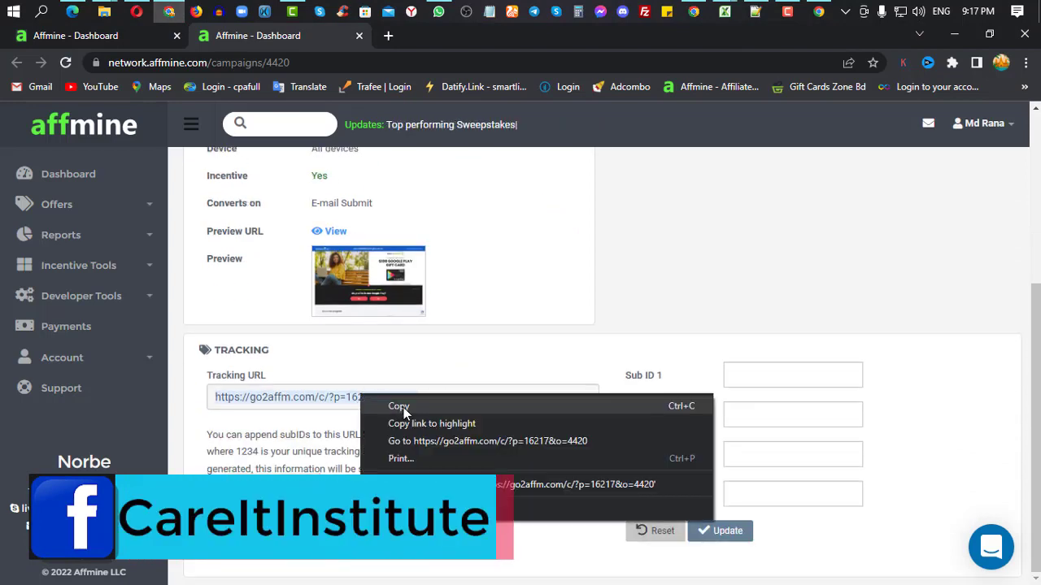
click(403, 407)
scroll(424, 415, up, 3)
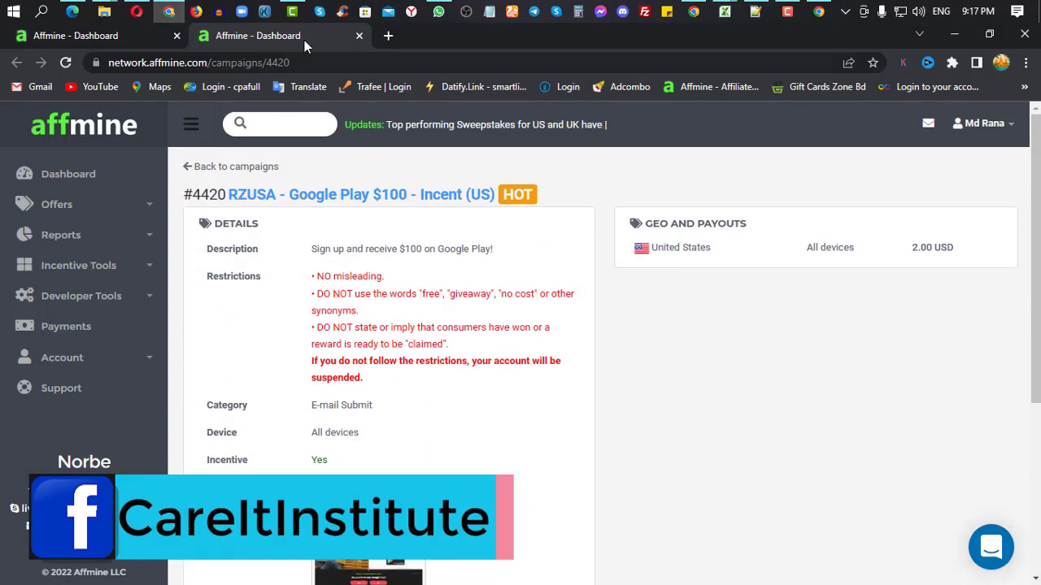
mouse_move(693, 11)
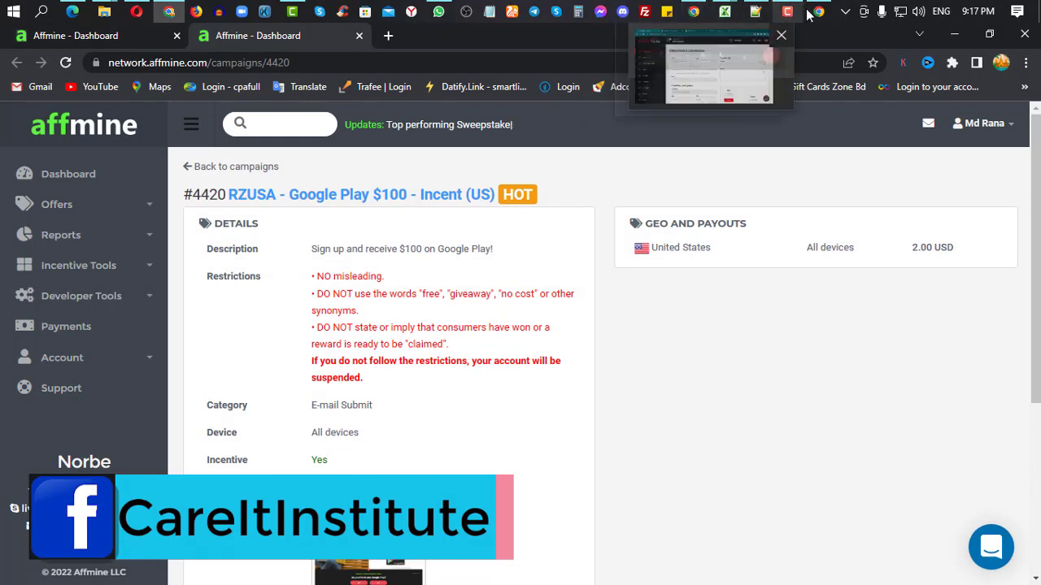
click(682, 71)
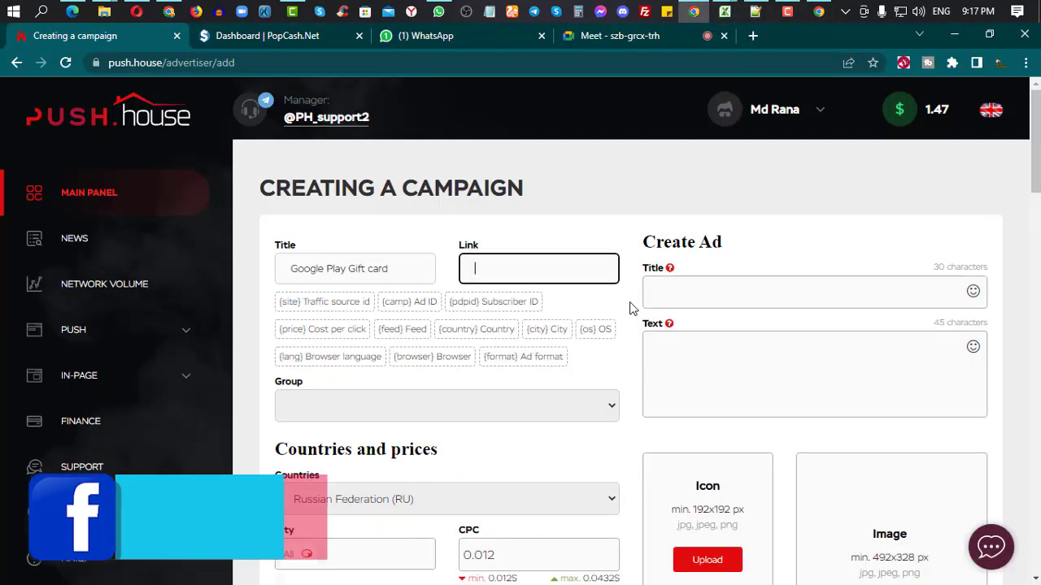
key(ctrl+v)
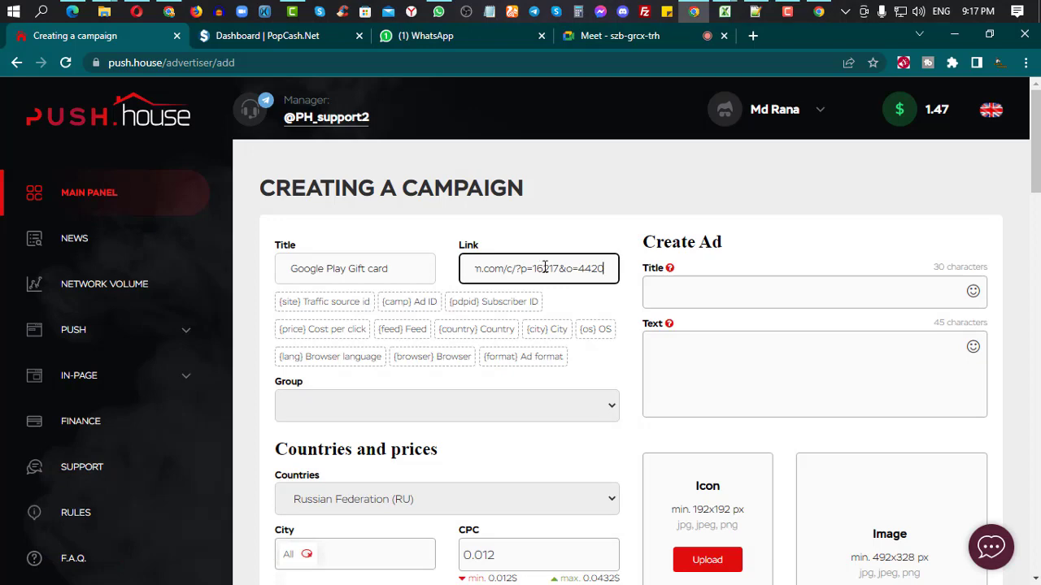
Review the tracking URL on the Affmine offer page once more and return to the Push.House campaign form
click(173, 9)
scroll(382, 435, down, 4)
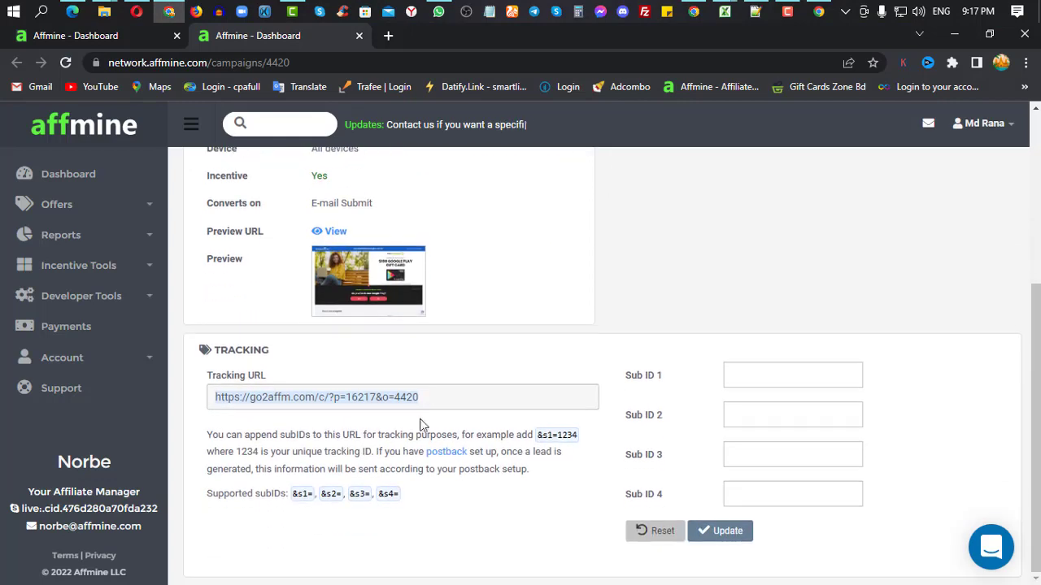
drag(434, 397, 213, 389)
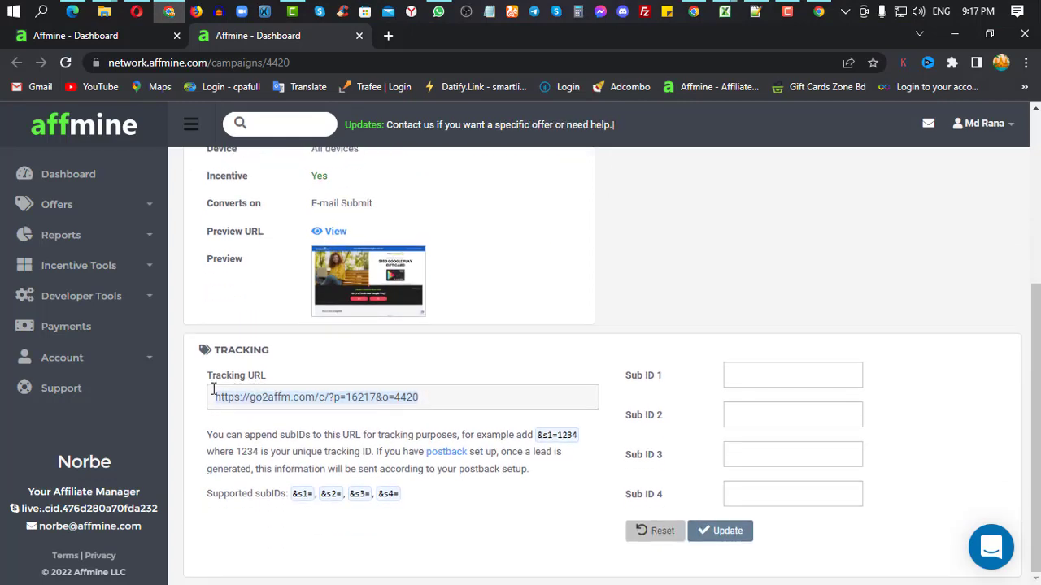
click(366, 370)
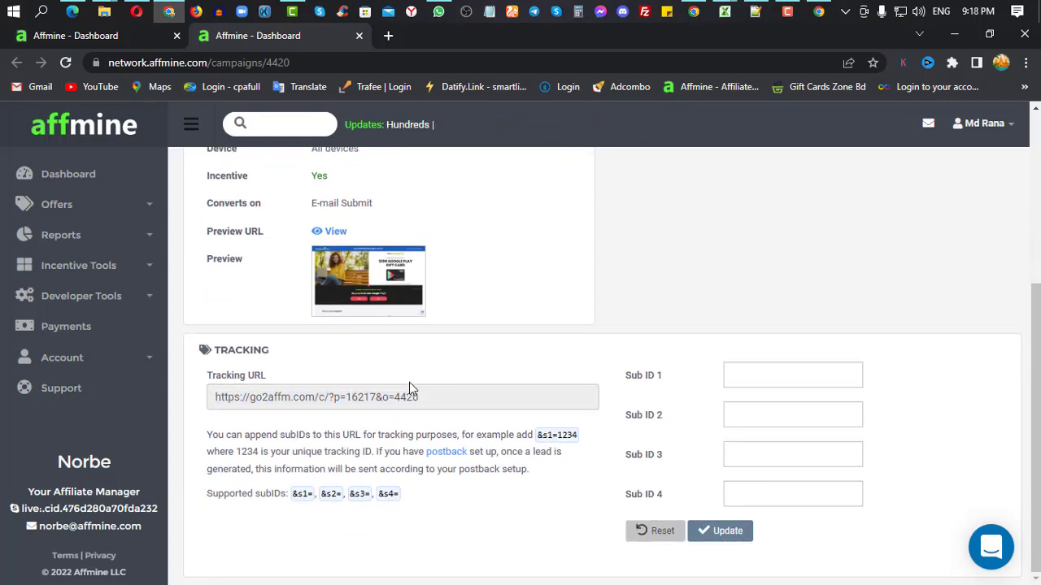
click(428, 397)
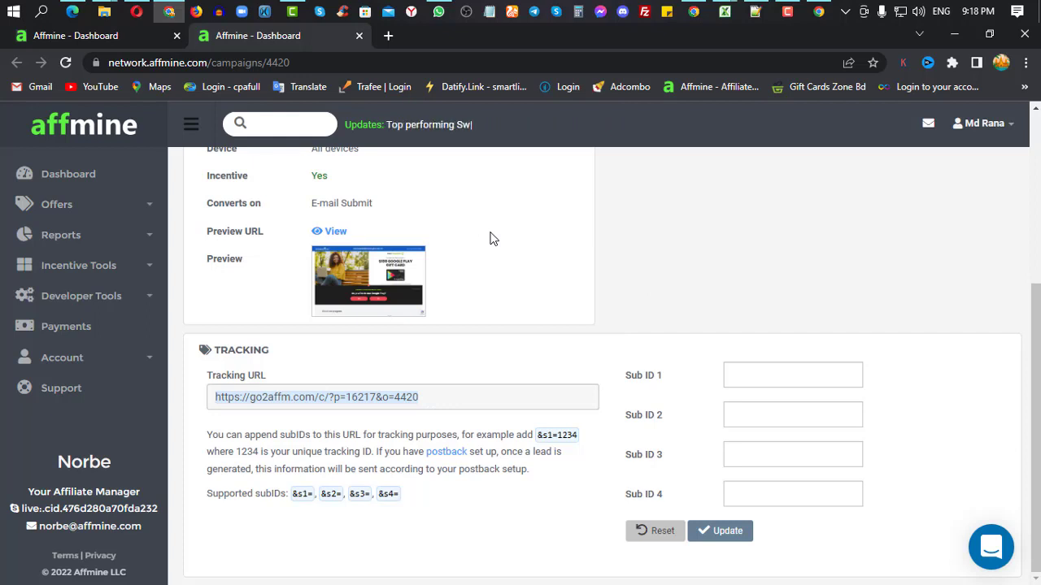
click(411, 405)
click(440, 399)
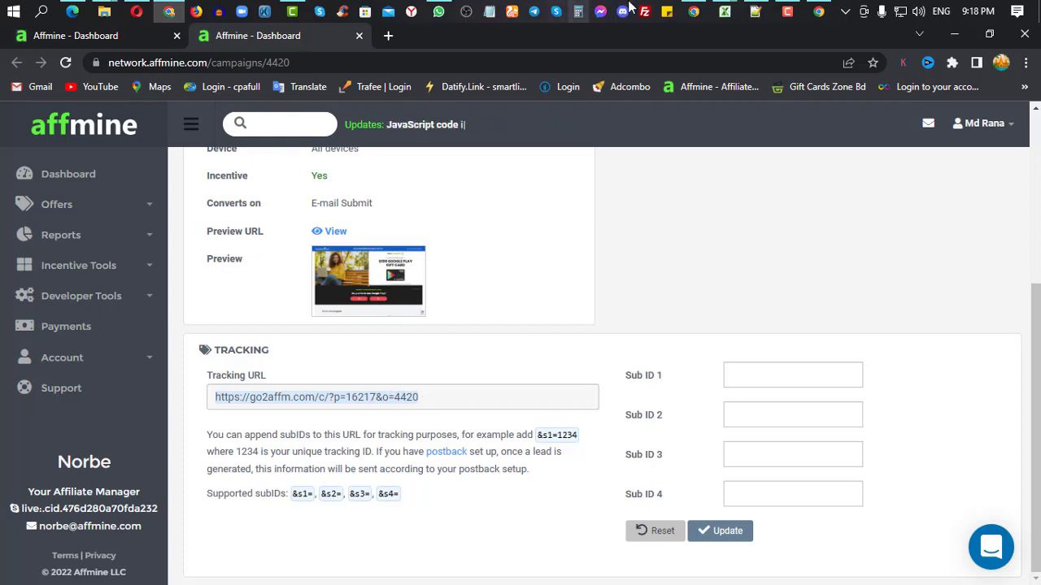
click(691, 10)
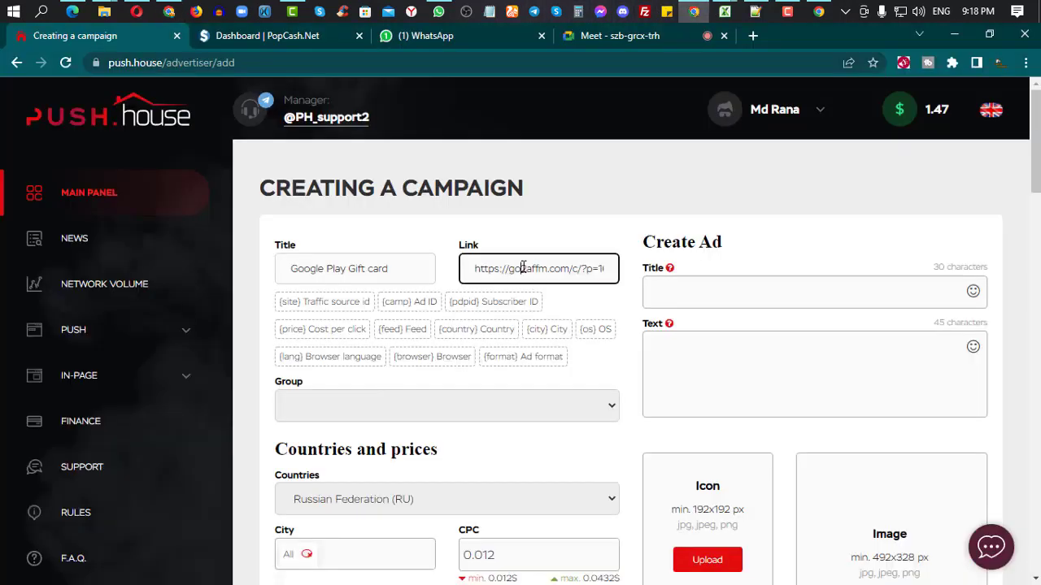
Copy "Google Play $100" from the Affmine offer name and paste it as the ad title in Push.House
click(712, 296)
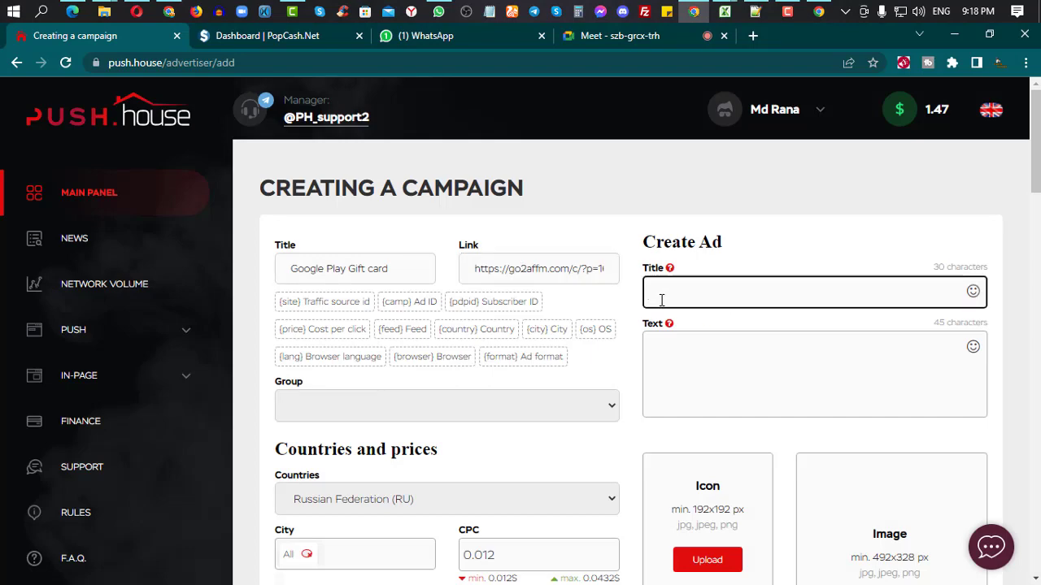
mouse_move(172, 11)
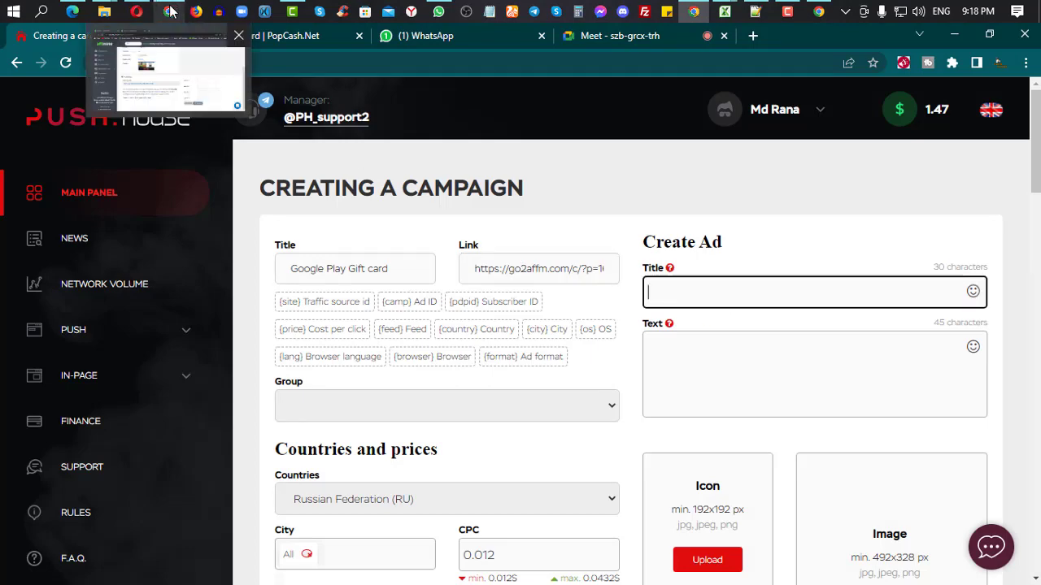
click(170, 57)
scroll(404, 195, up, 3)
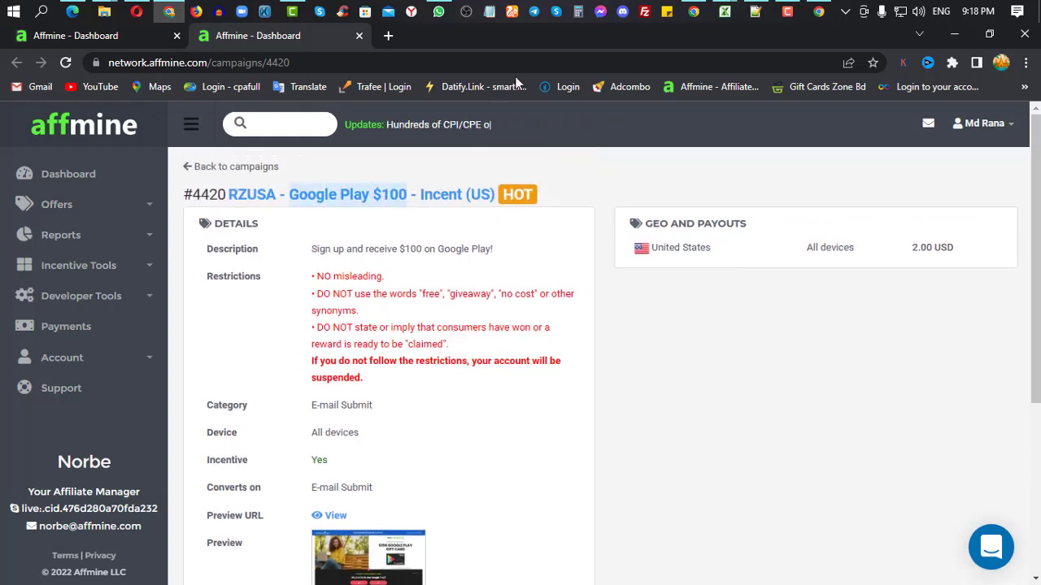
click(693, 12)
key(ctrl+v)
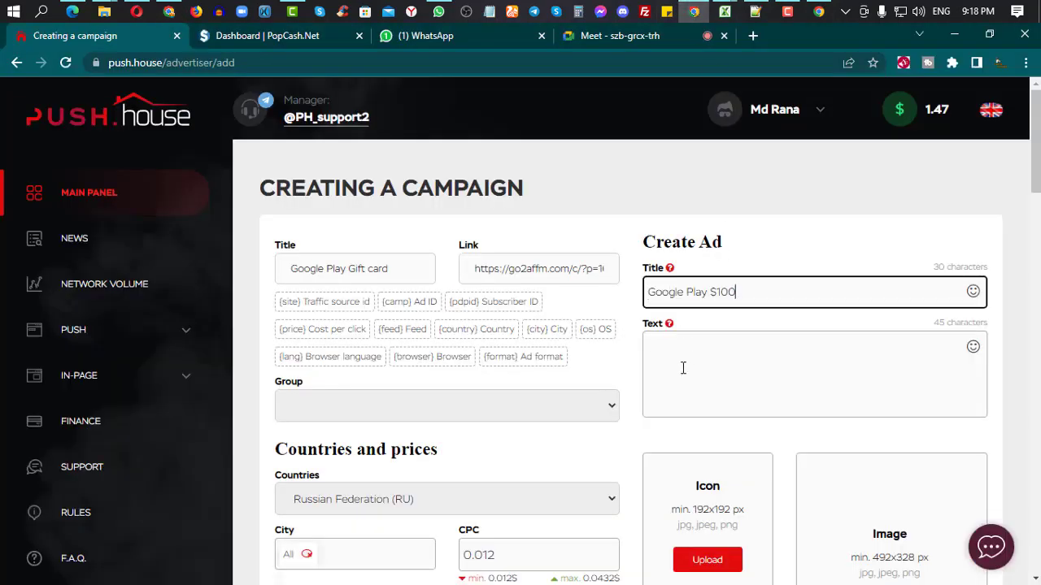
Copy the Affmine offer description "Sign up and receive $100 on Google Play!" and paste it as the ad text in Push.House
click(663, 360)
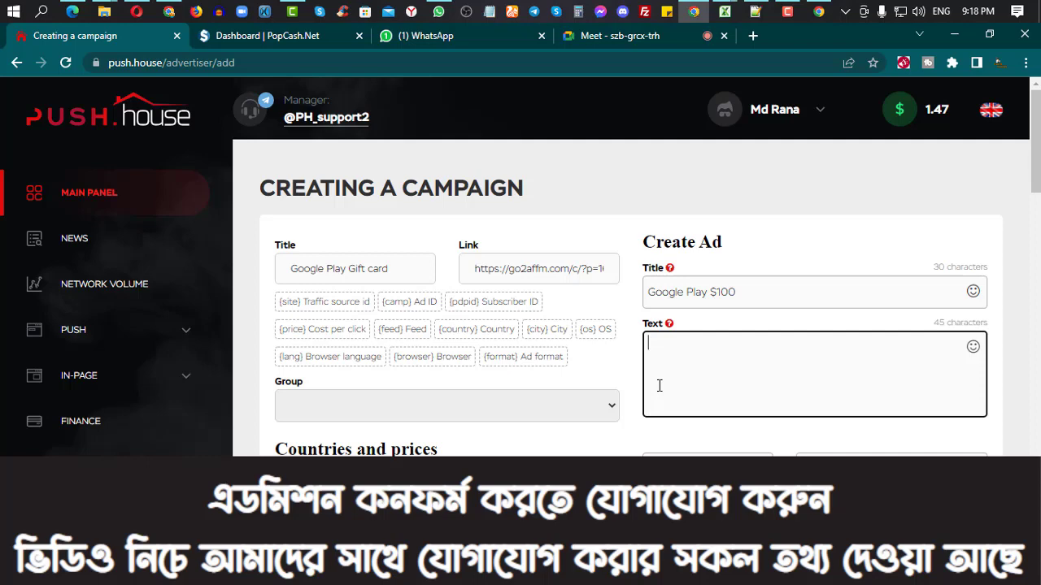
key(alt+Tab)
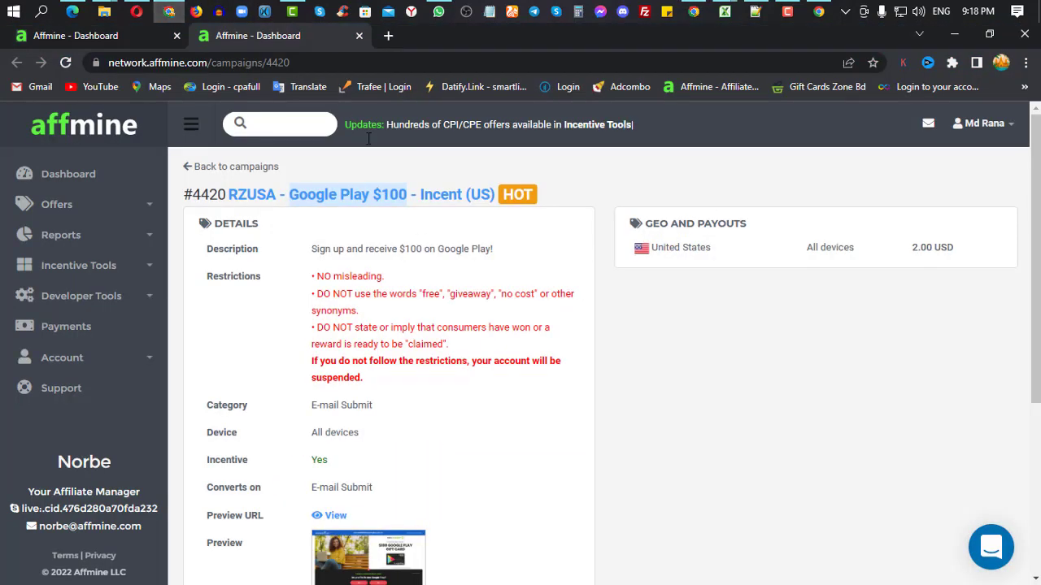
drag(309, 255, 499, 259)
key(ctrl+c)
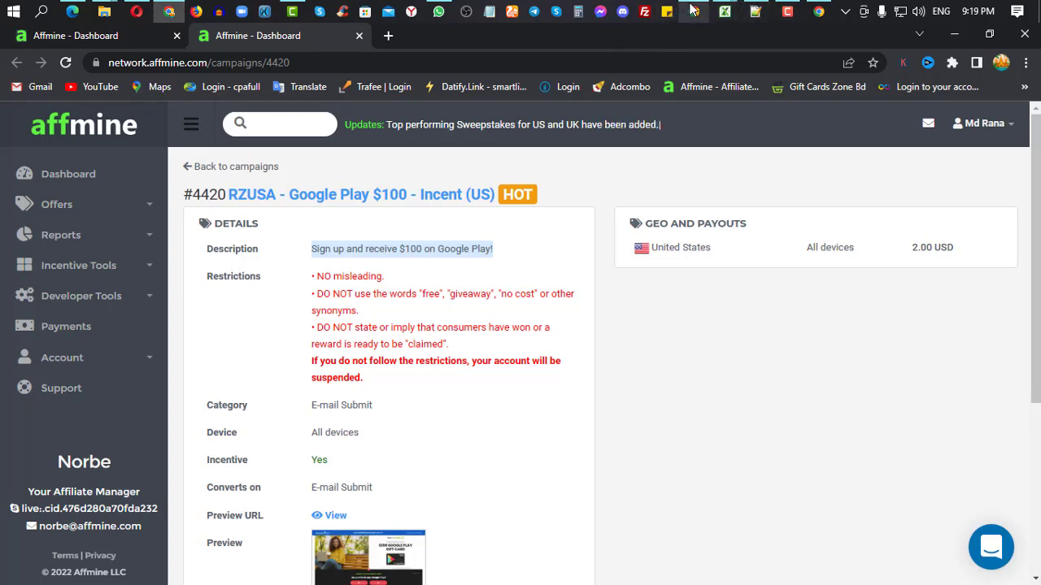
mouse_move(693, 11)
click(671, 87)
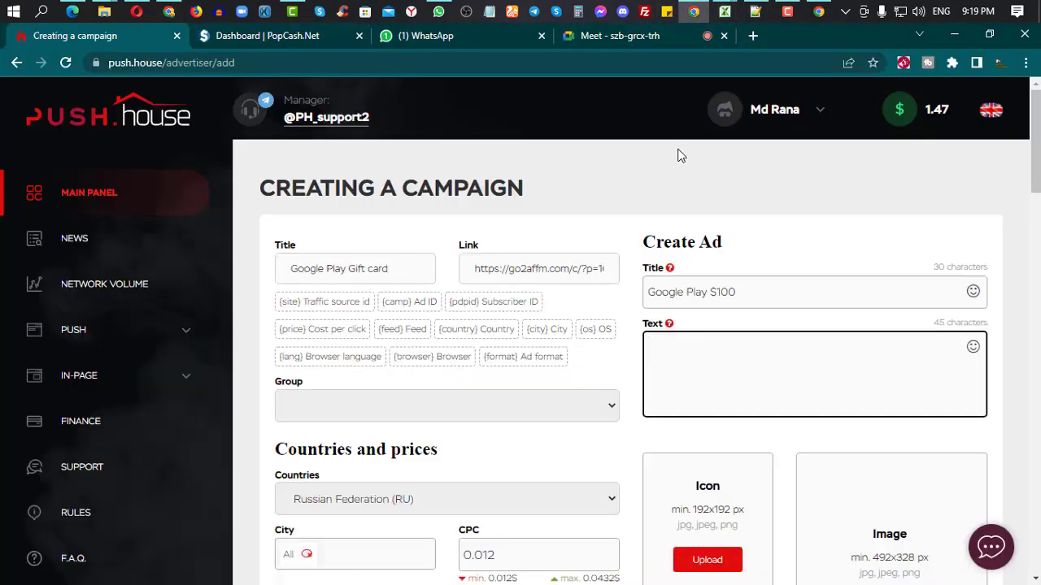
key(ctrl+v)
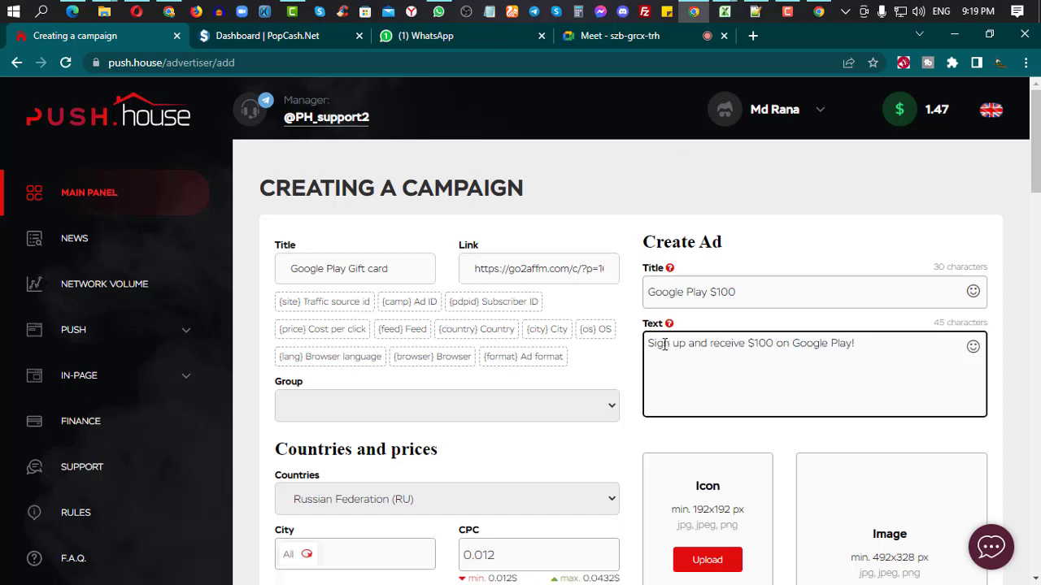
Upload the GOOGLE-PLAY-GIFT-CARD picture from the "landing page" folder as the ad icon
scroll(828, 348, down, 1)
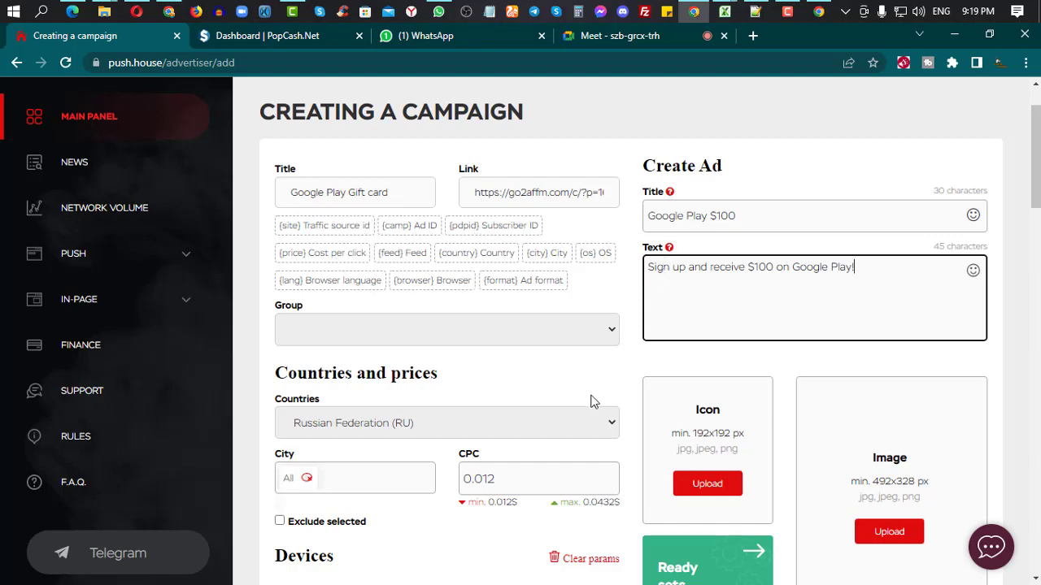
click(709, 486)
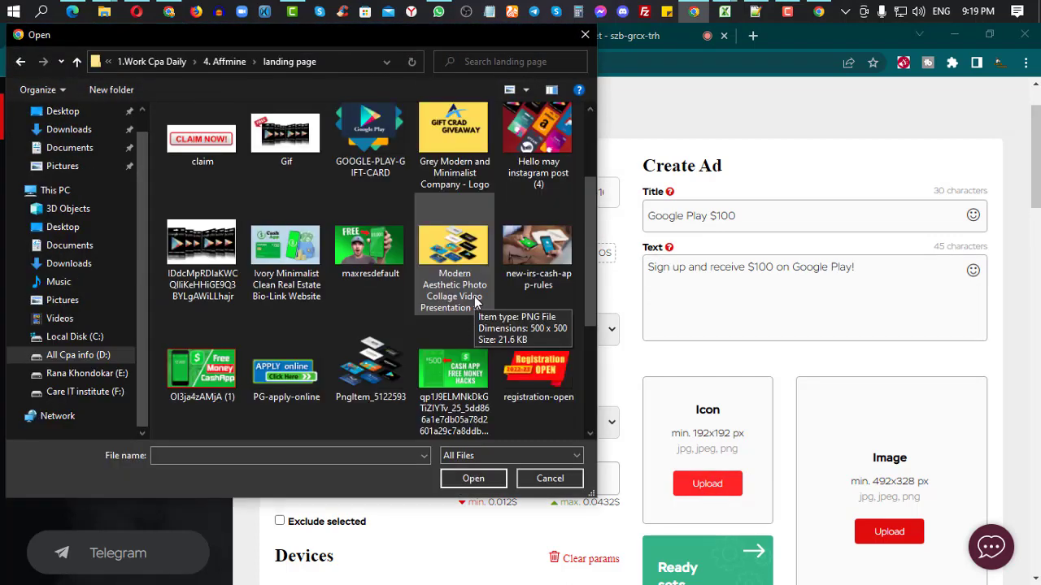
scroll(474, 296, down, 3)
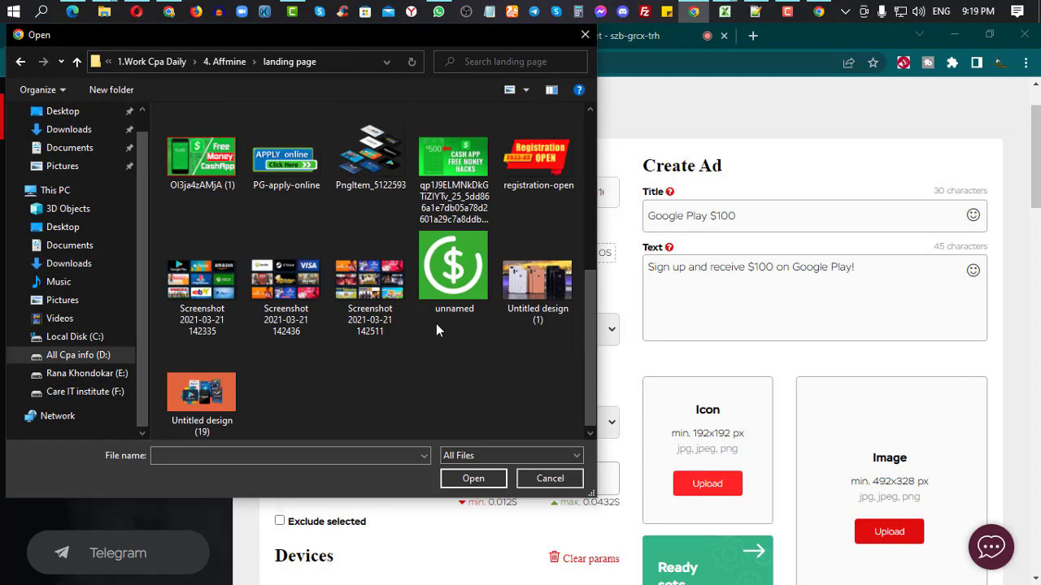
scroll(437, 323, up, 1)
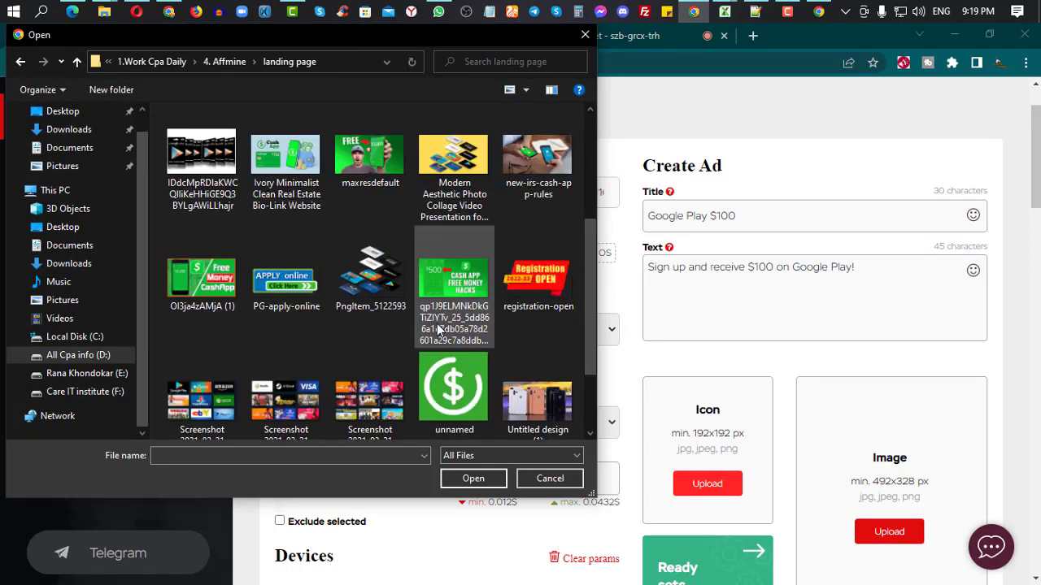
scroll(437, 330, up, 2)
scroll(437, 324, down, 1)
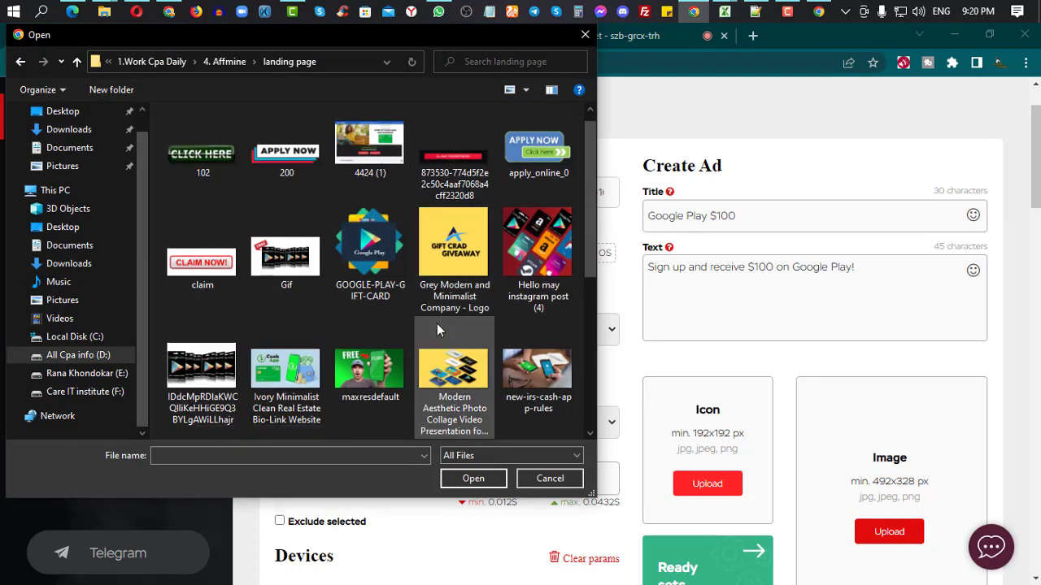
scroll(436, 324, up, 1)
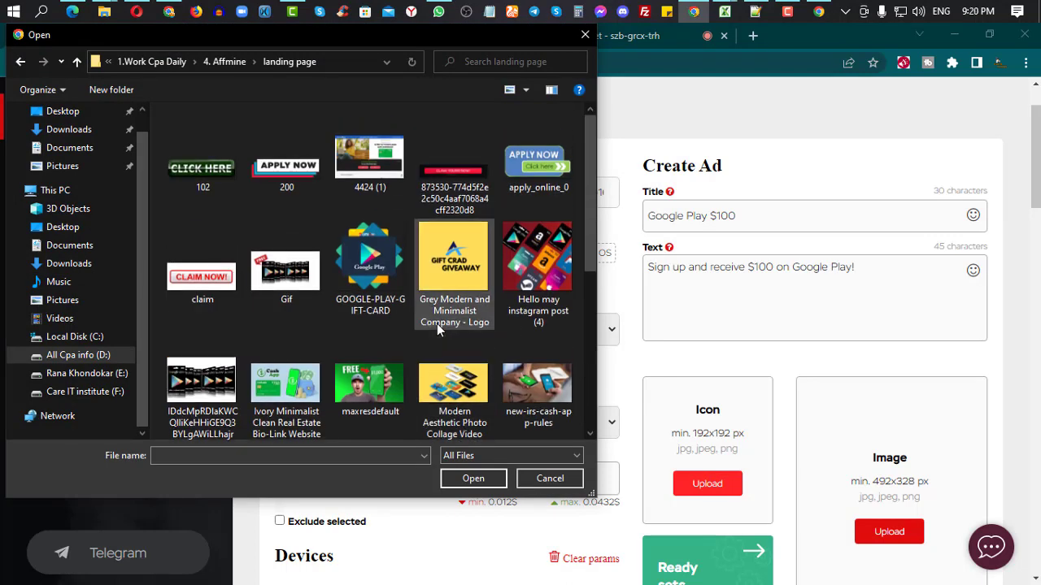
click(370, 273)
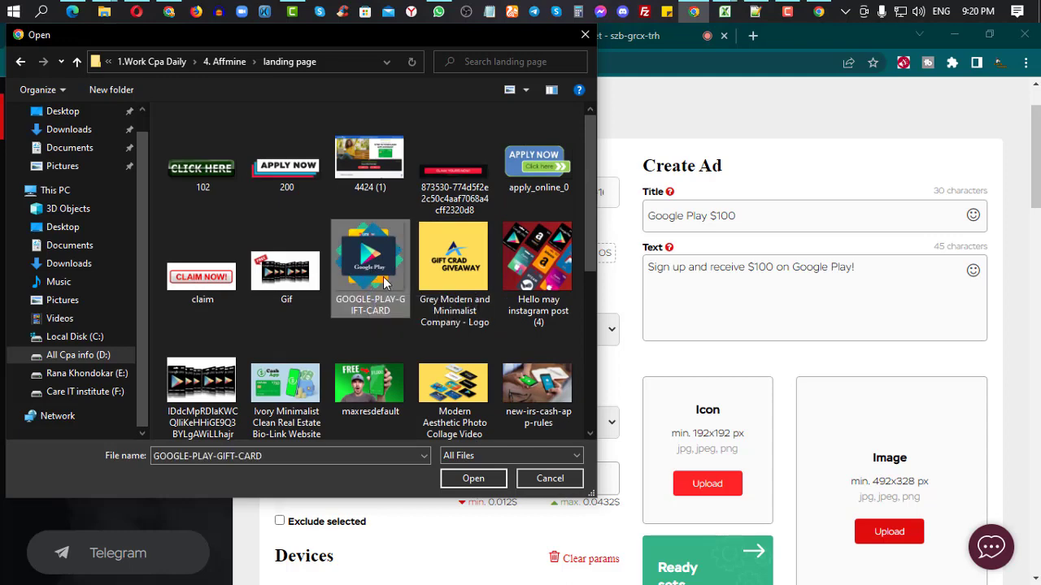
click(472, 479)
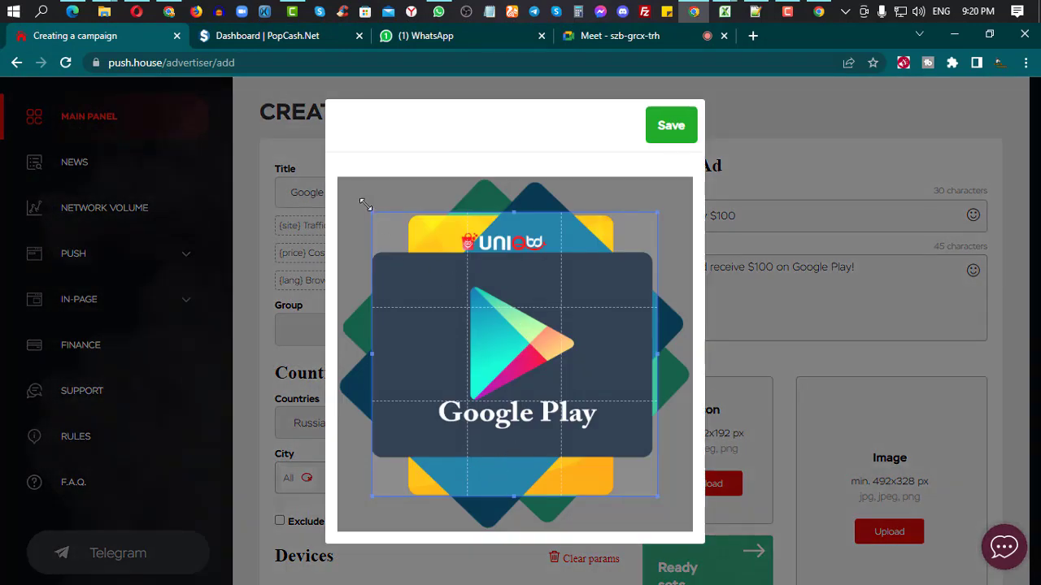
Enlarge the icon's crop area to cover the whole picture and save it
drag(360, 204, 337, 176)
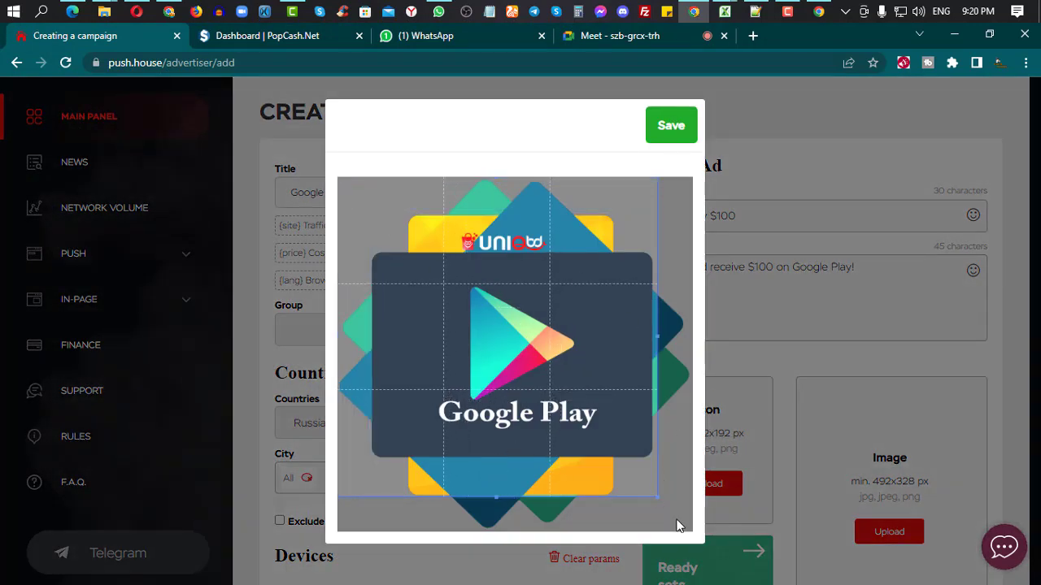
drag(660, 503, 691, 527)
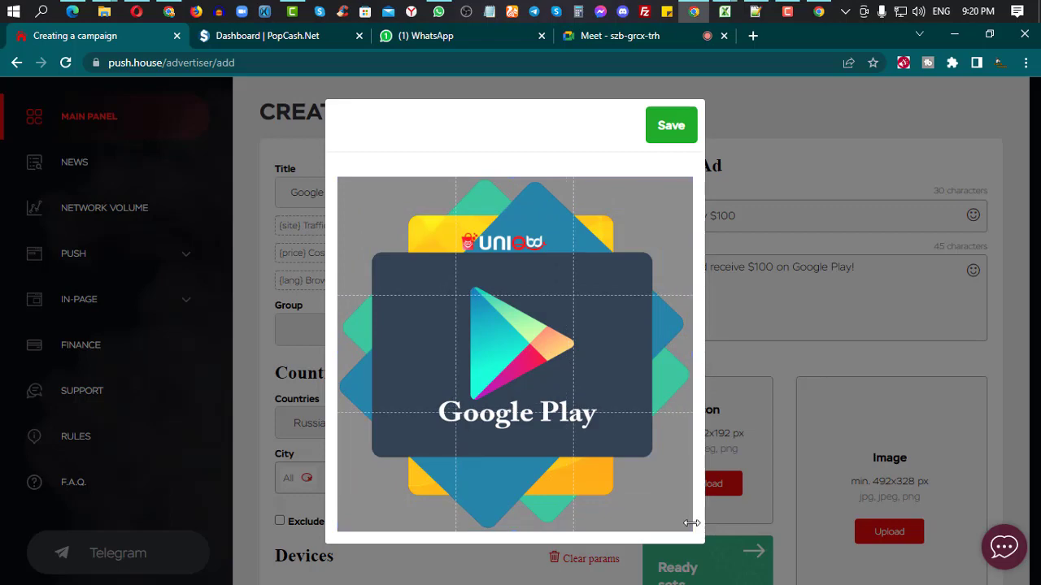
click(672, 135)
Upload the picture of the row of Google Play gift cards from the "landing page" folder as the ad image
click(704, 216)
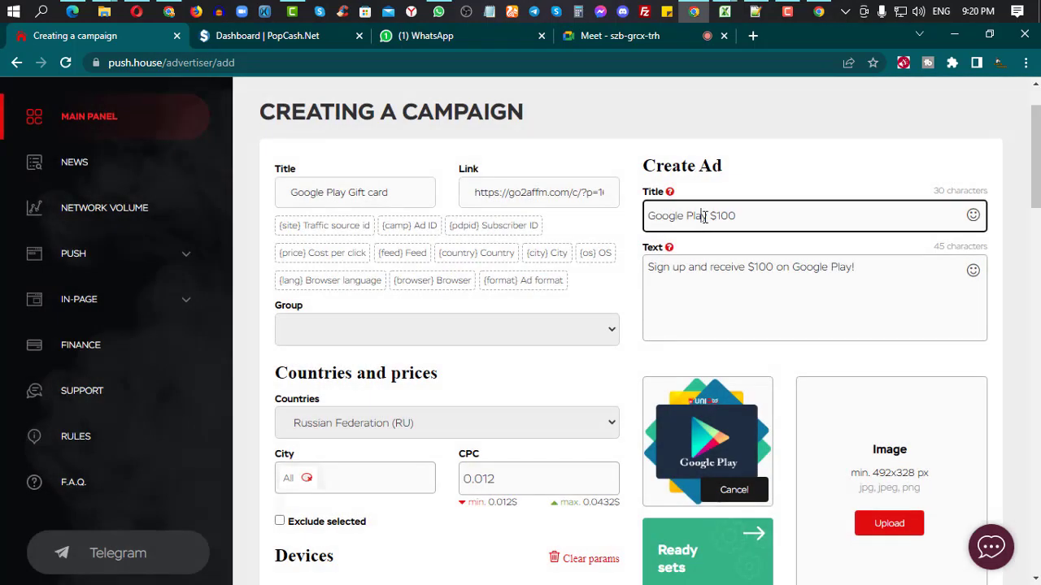
click(685, 268)
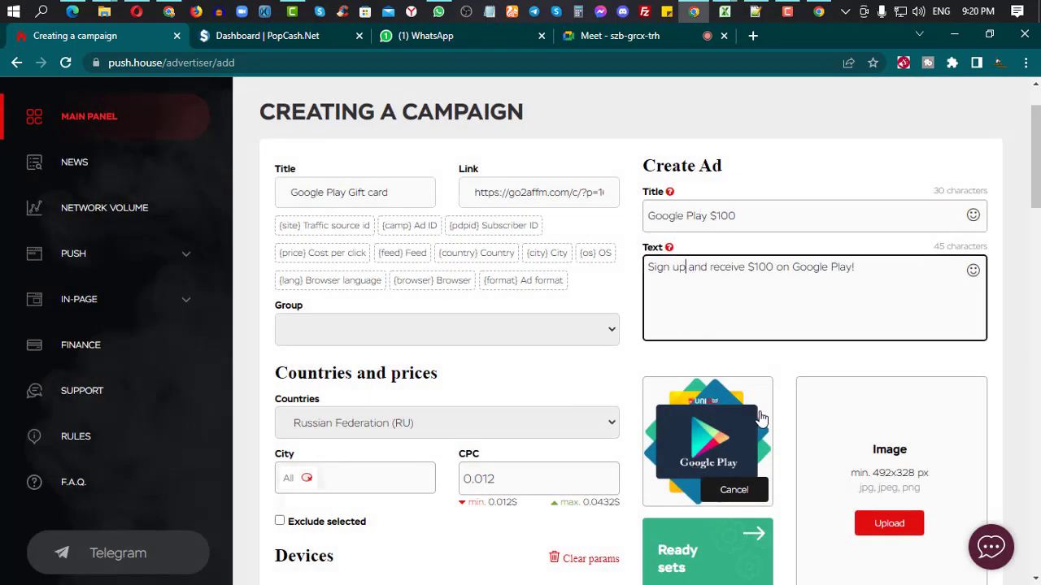
scroll(921, 432, down, 1)
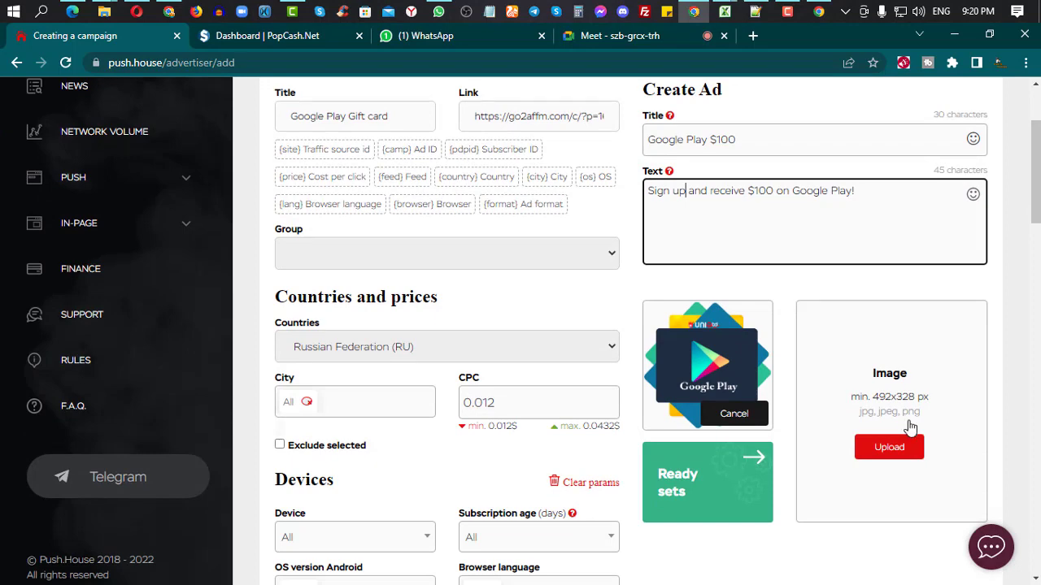
click(888, 449)
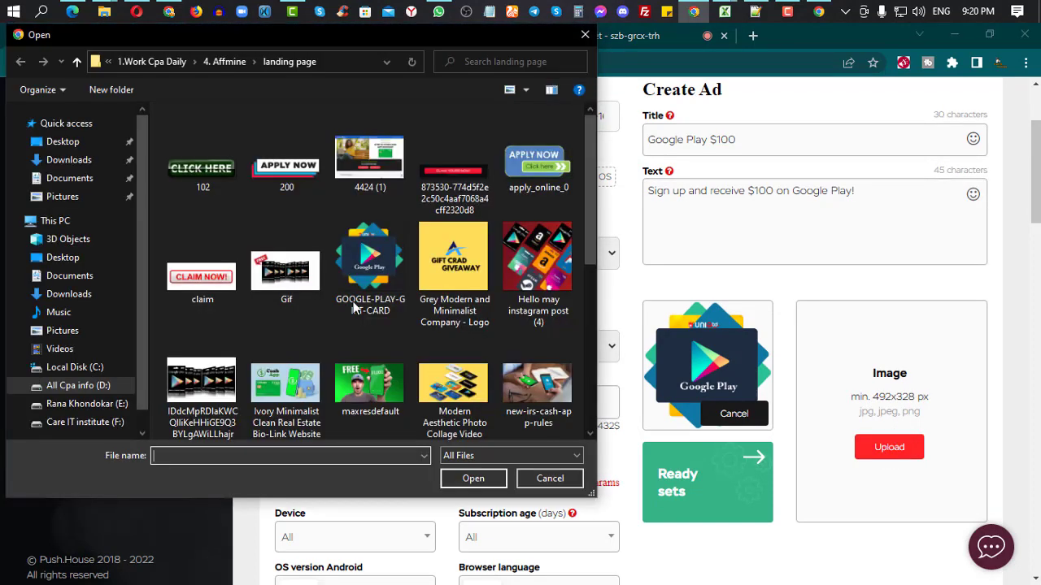
click(202, 386)
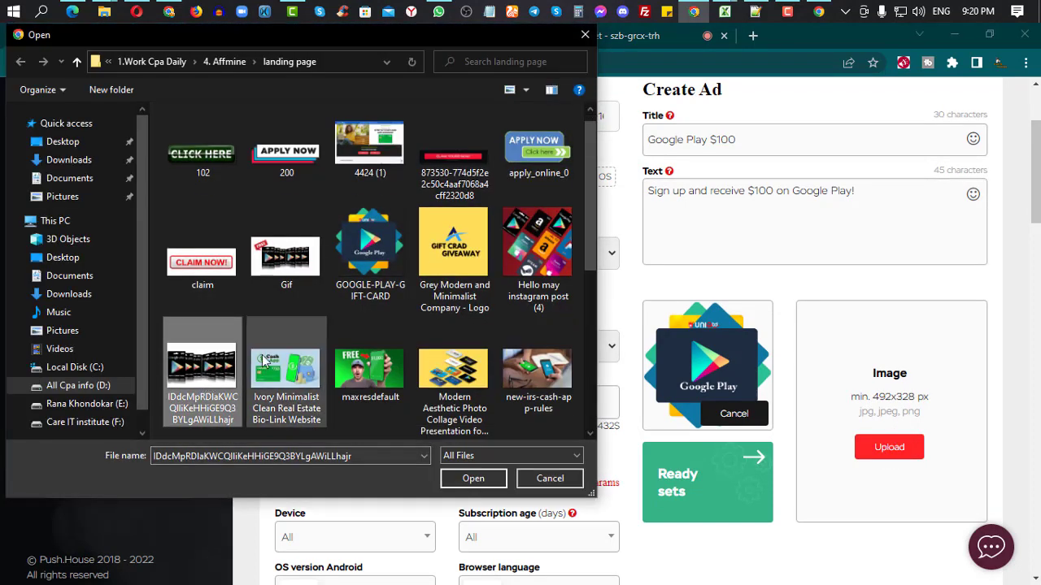
click(475, 482)
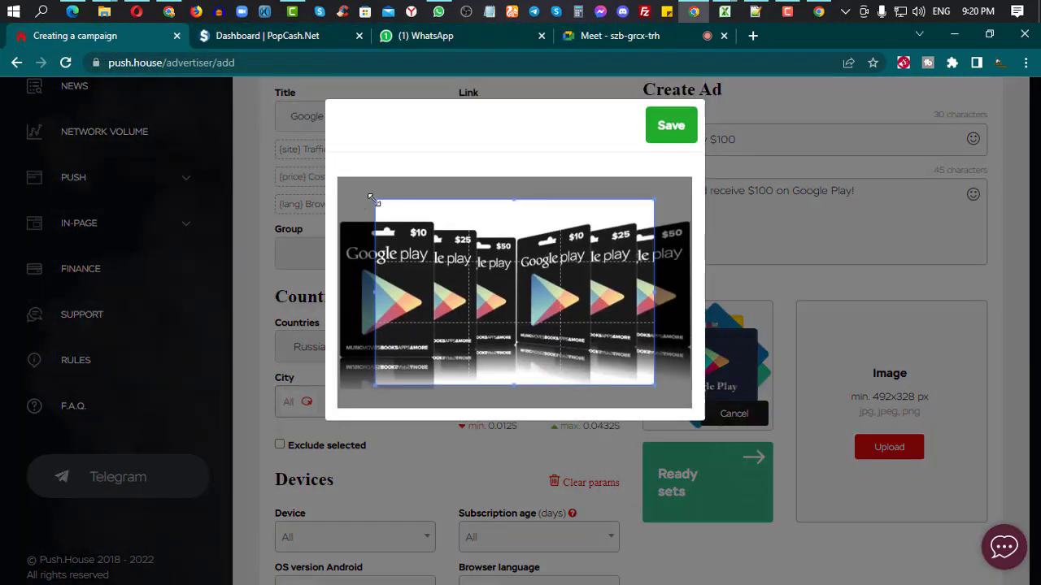
Enlarge the ad image's crop area to cover nearly the whole gift card picture and save the crop
drag(375, 200, 292, 178)
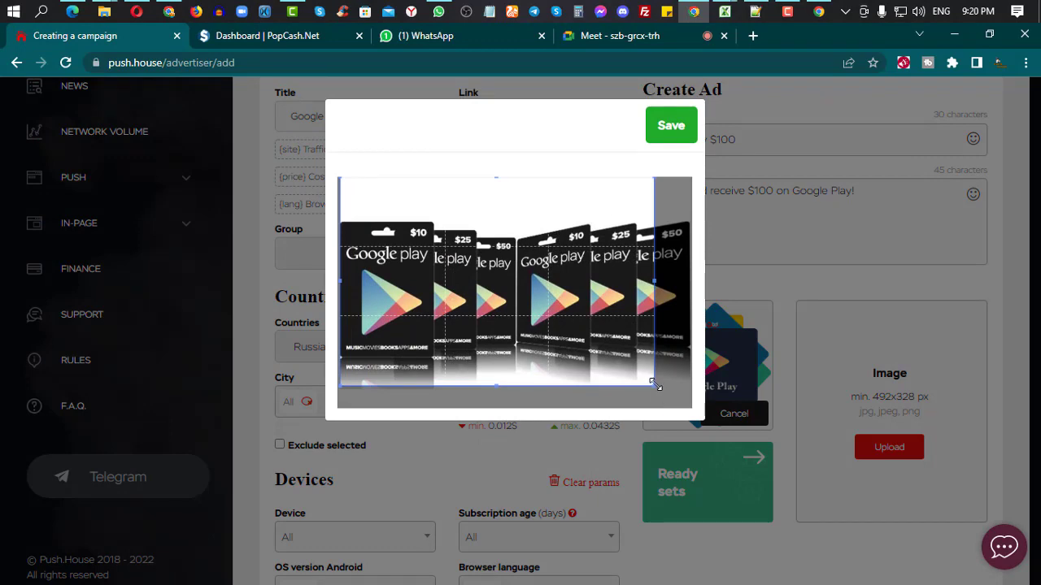
drag(655, 386, 711, 419)
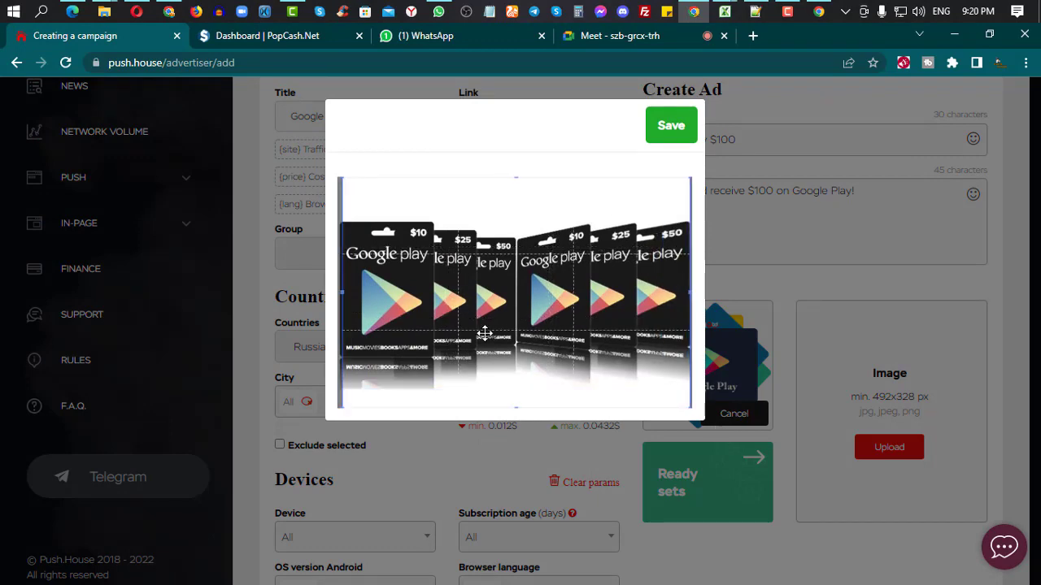
click(671, 127)
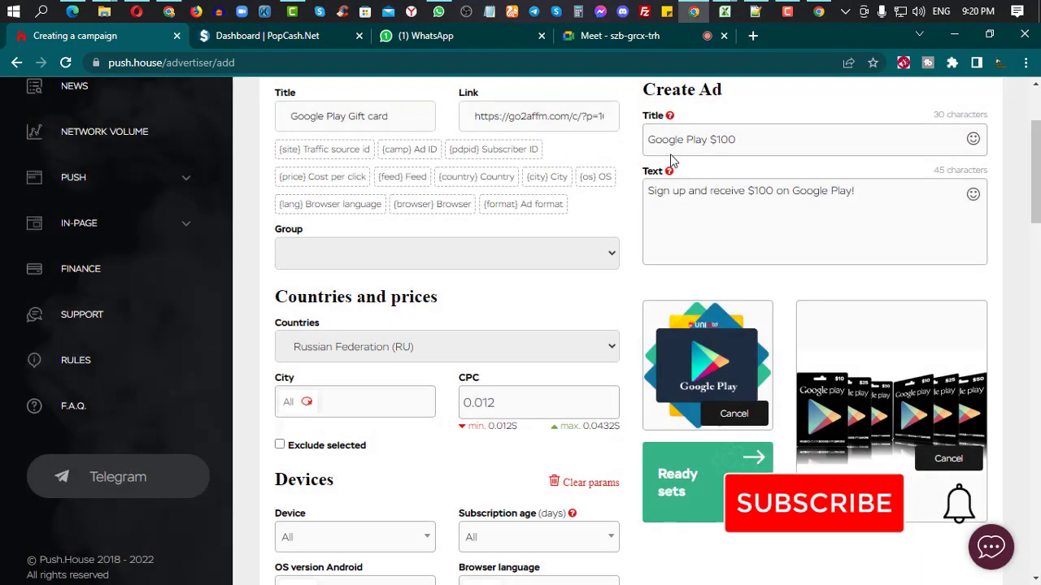
Set the campaign's target country to United States (US)
scroll(1015, 387, up, 1)
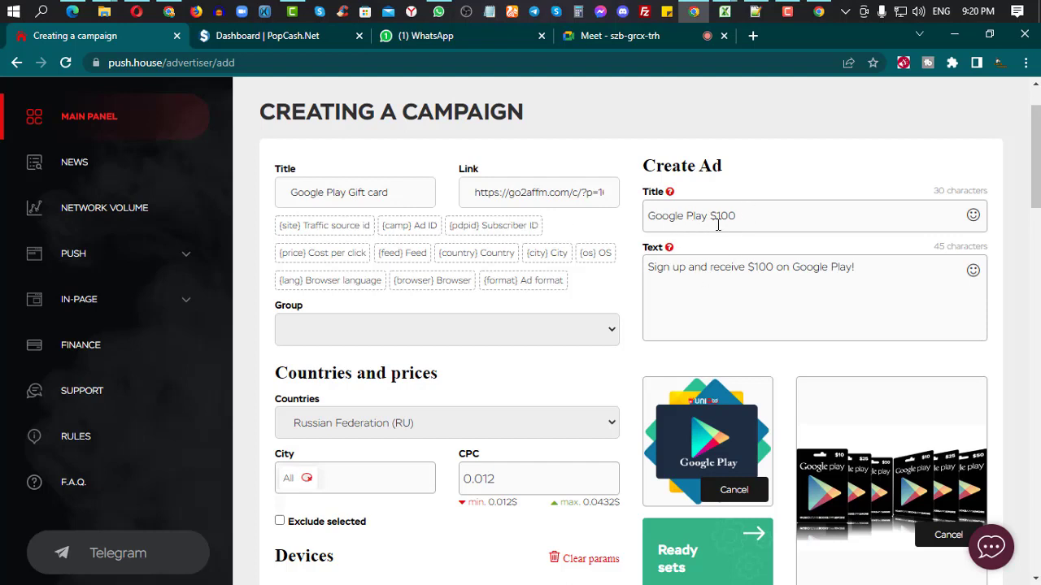
drag(653, 269, 864, 257)
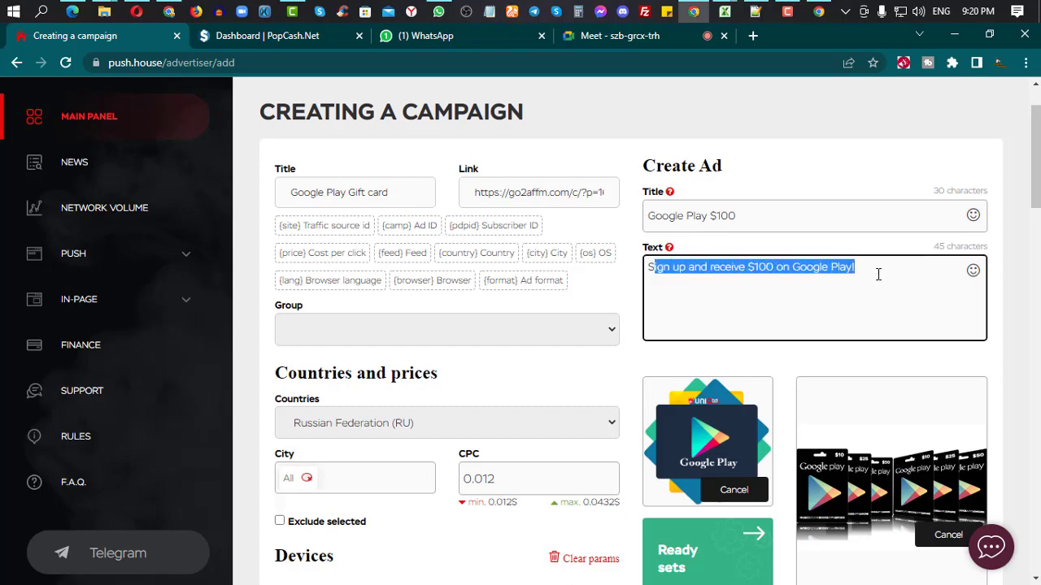
scroll(835, 292, down, 2)
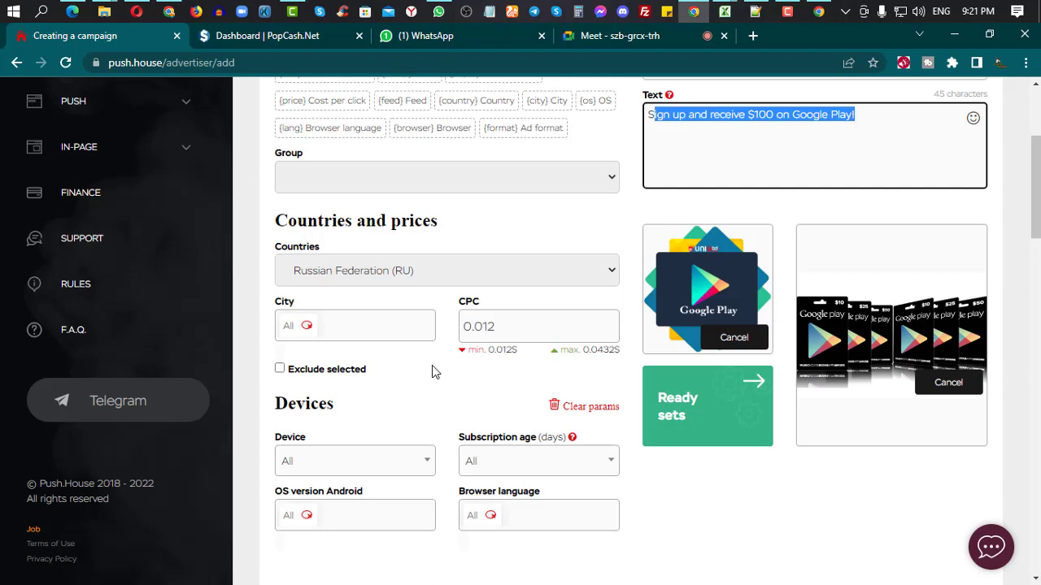
click(593, 277)
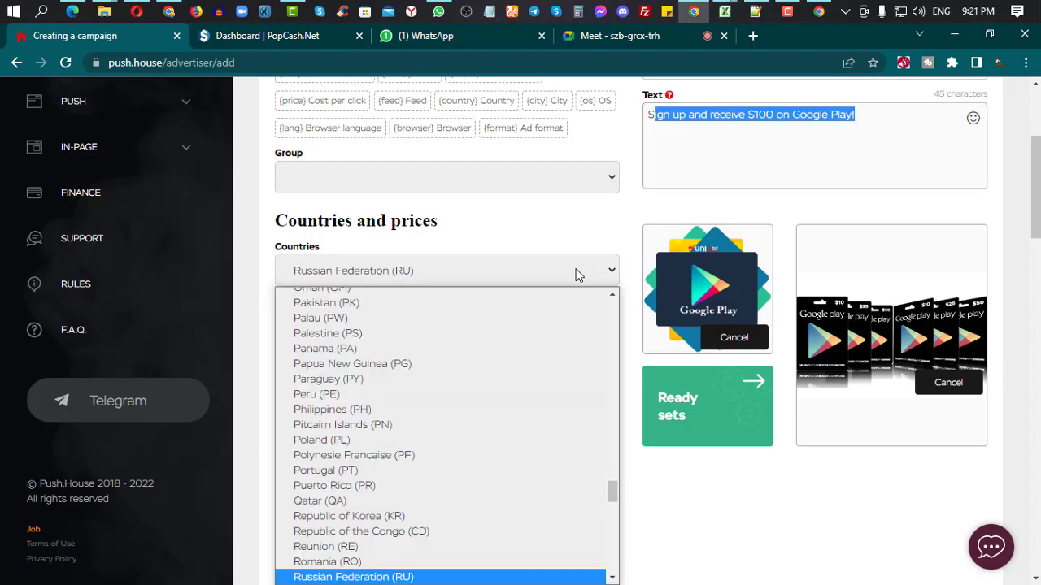
scroll(409, 411, down, 6)
scroll(409, 411, down, 4)
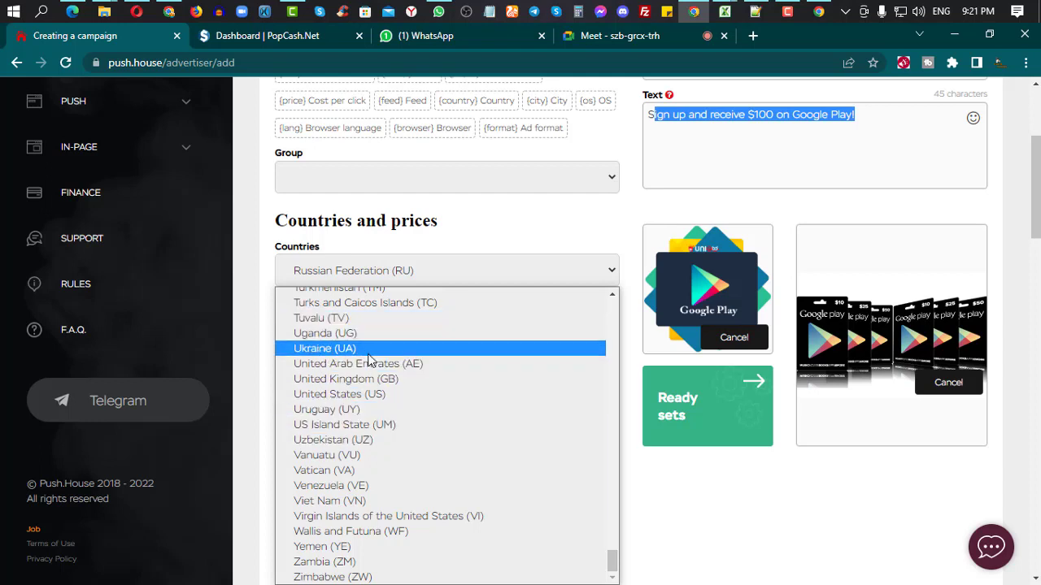
click(343, 398)
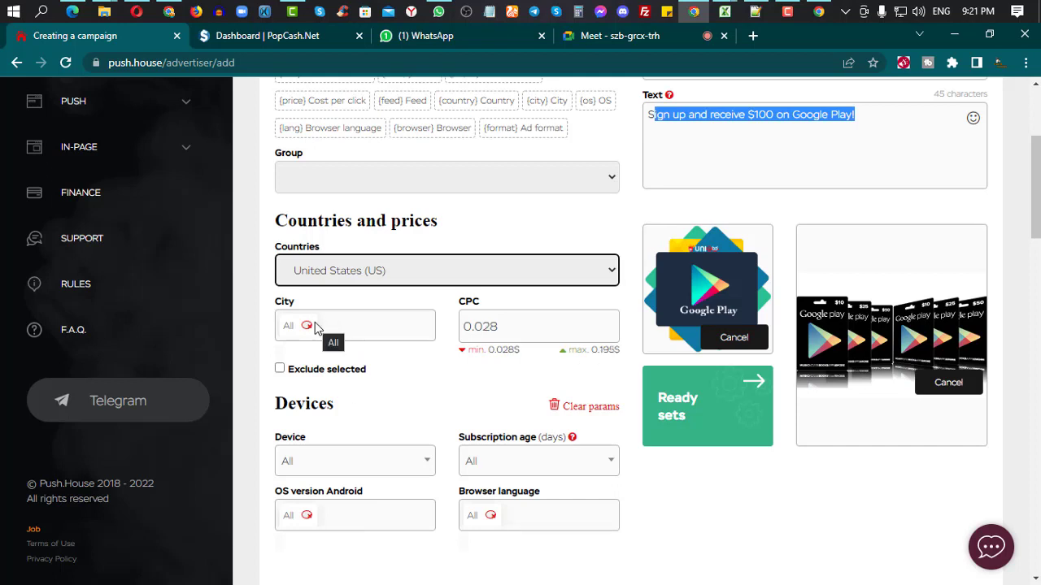
drag(505, 329, 457, 327)
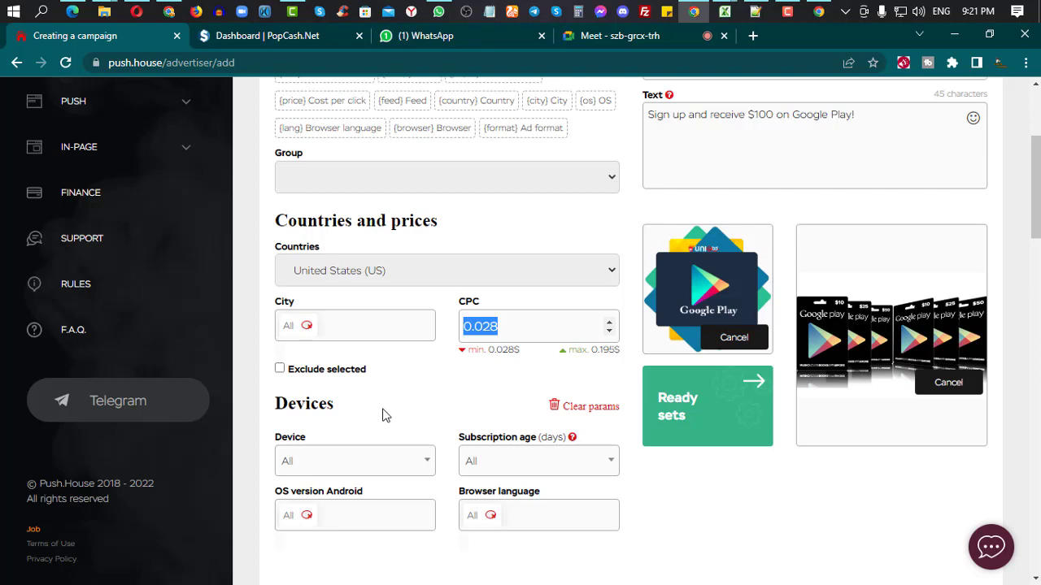
Switch Tuesday off in the campaign schedule and turn it back on
scroll(409, 394, down, 1)
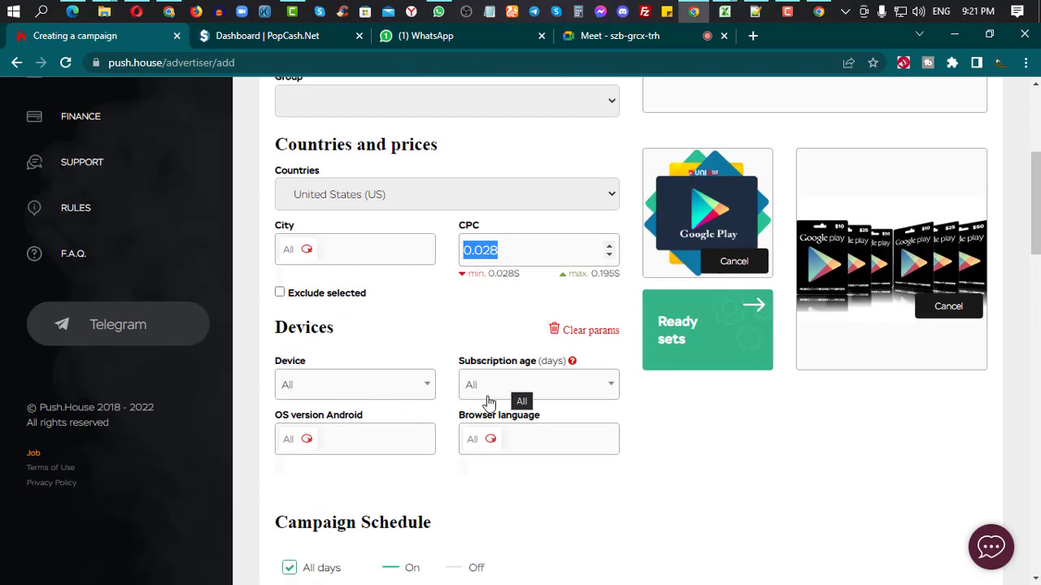
scroll(582, 396, down, 1)
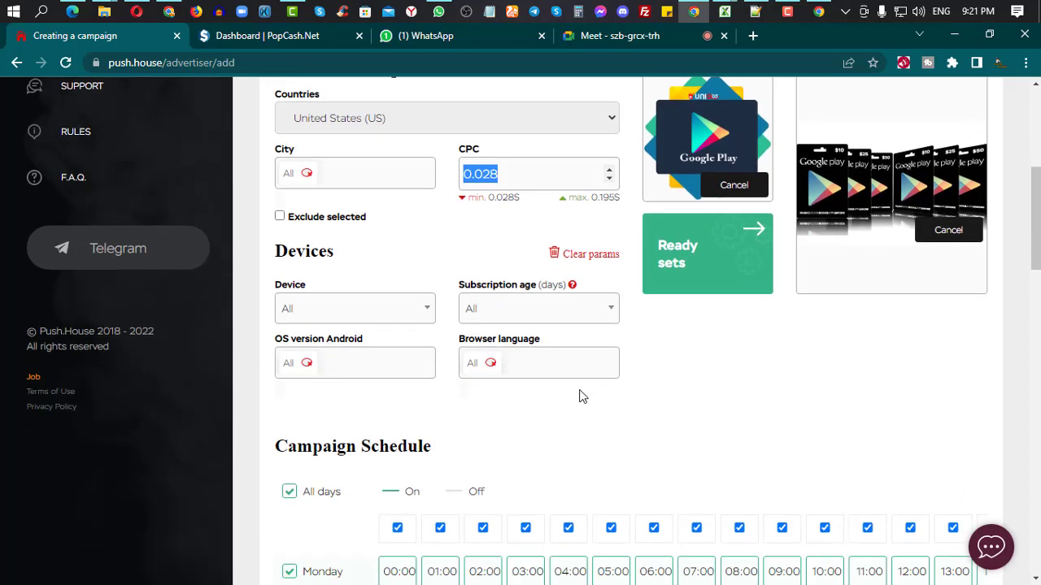
scroll(582, 396, down, 4)
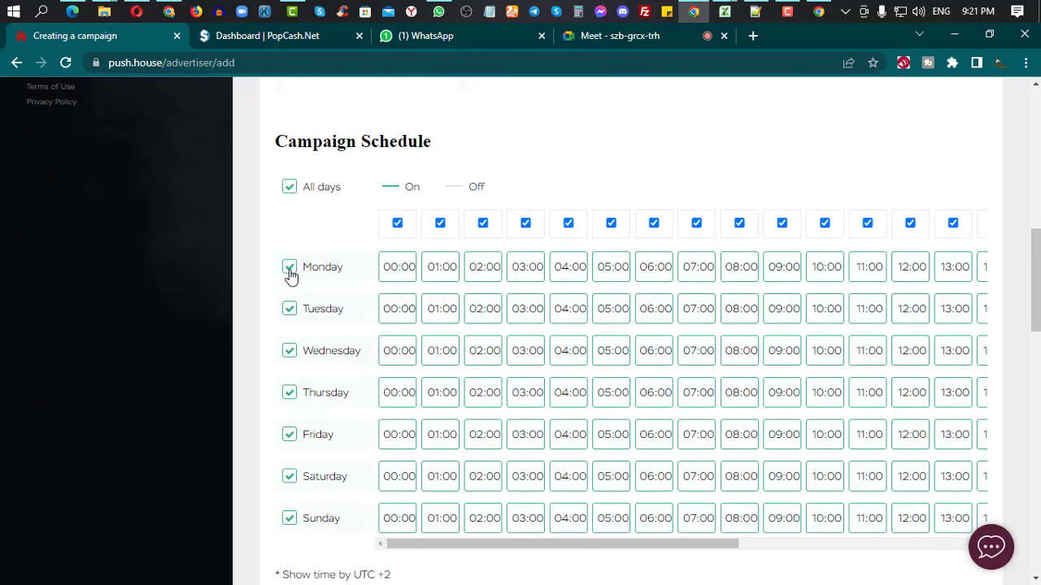
click(289, 310)
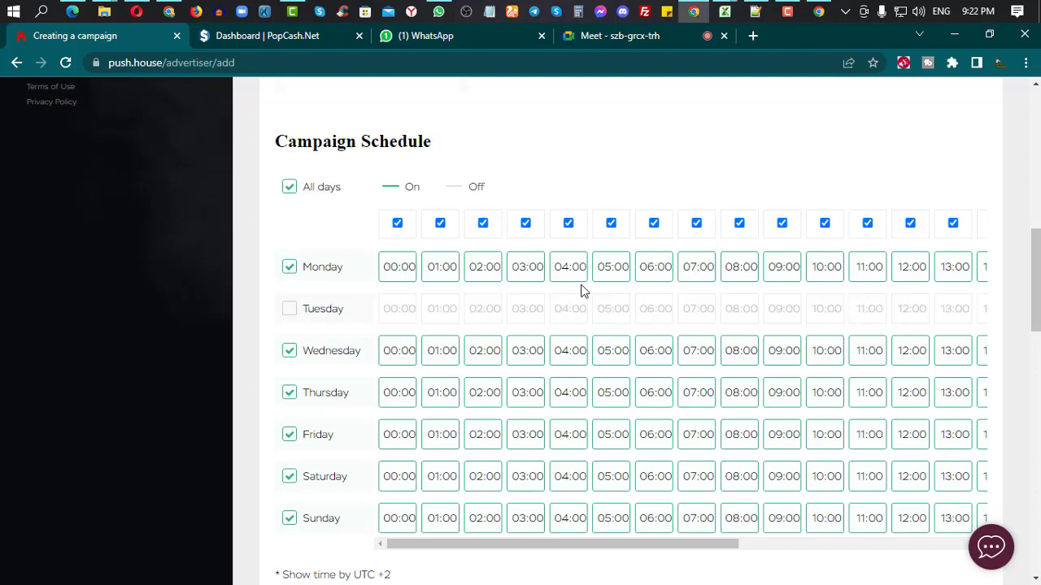
click(291, 314)
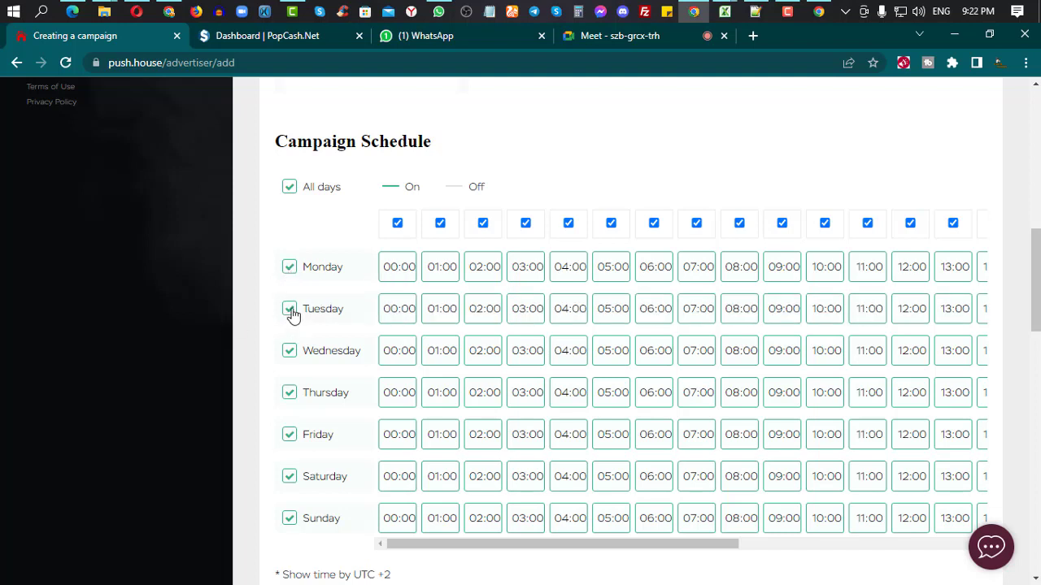
Switch Tuesday's 01:00, 02:00 and 03:00 slots off in the campaign schedule and turn them back on
click(439, 311)
click(485, 312)
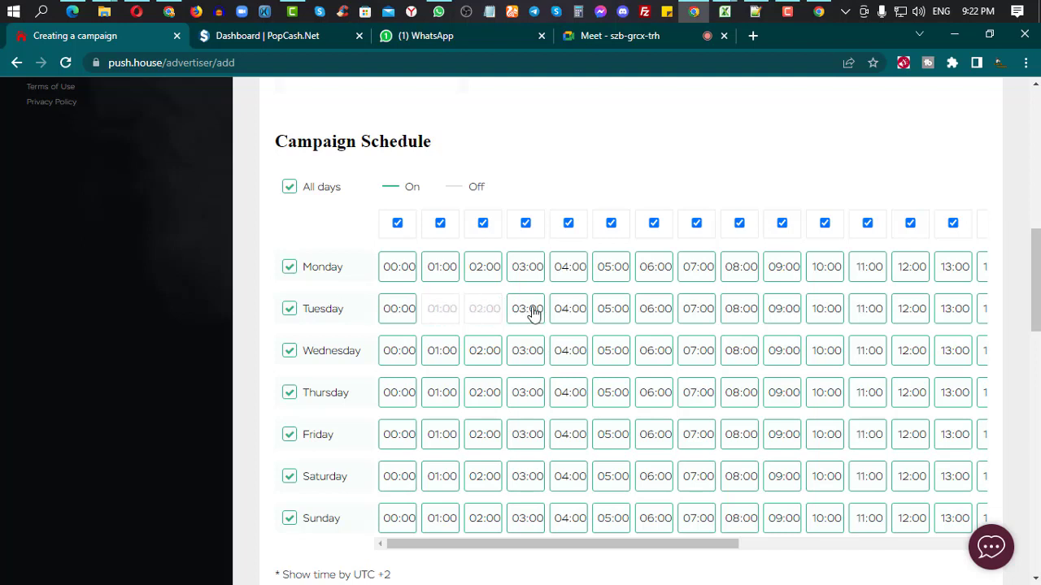
click(527, 314)
click(572, 314)
click(570, 314)
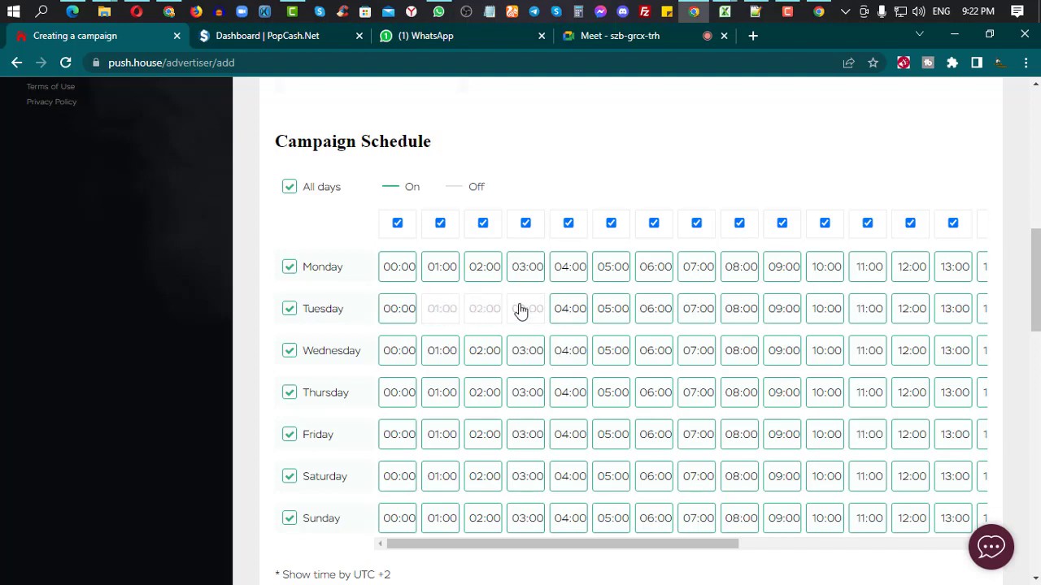
click(527, 313)
click(485, 311)
click(440, 309)
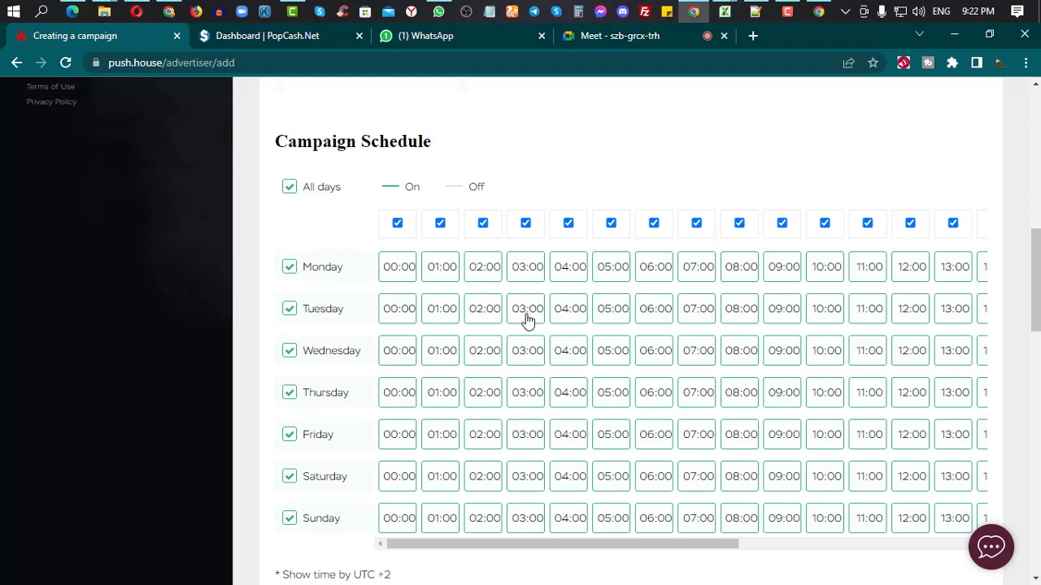
Toggle the 04:00 hour for every day off and on, and do the same with the All days option
click(567, 224)
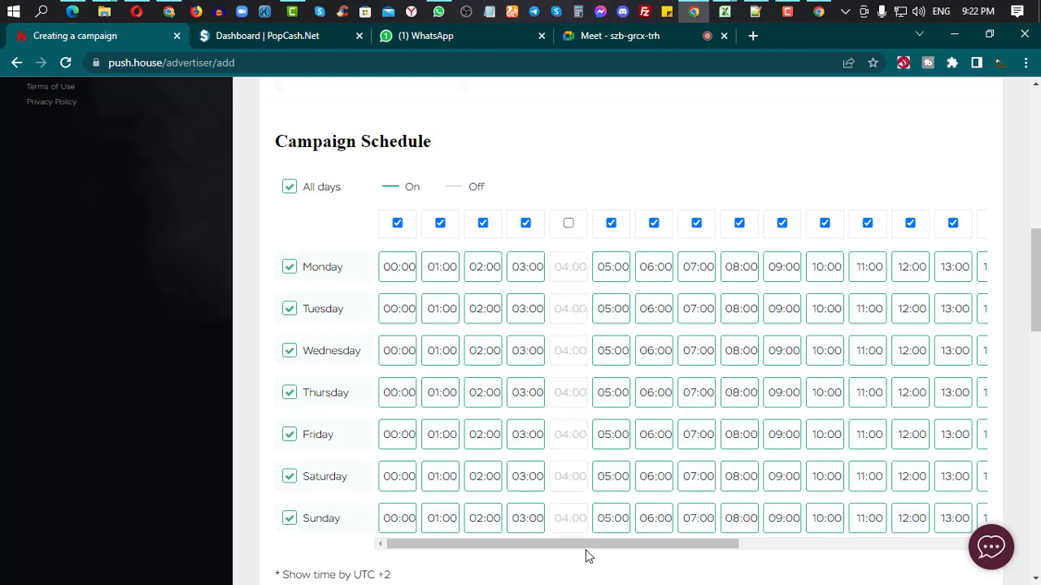
click(569, 223)
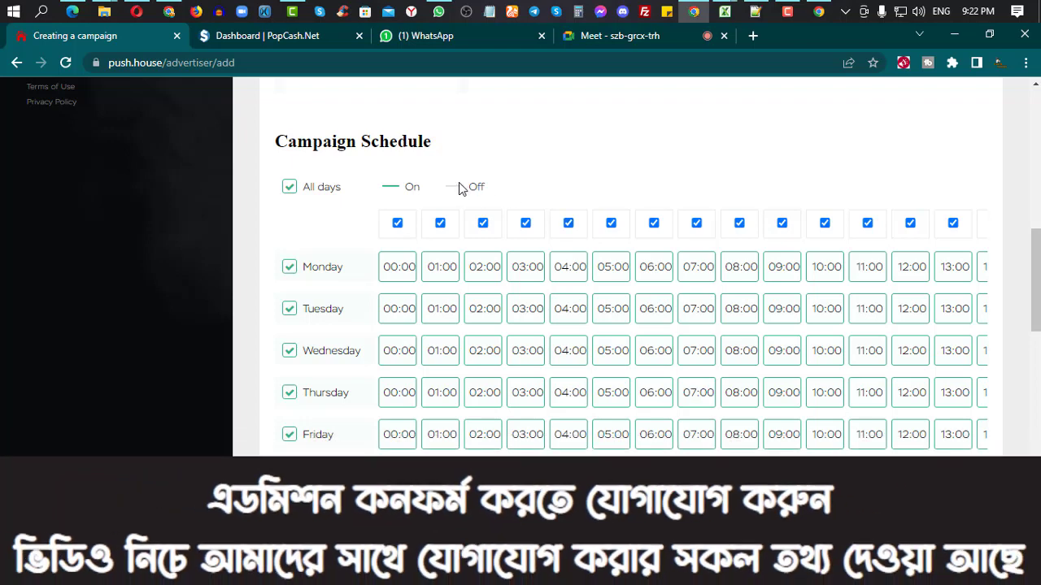
click(290, 187)
click(290, 187)
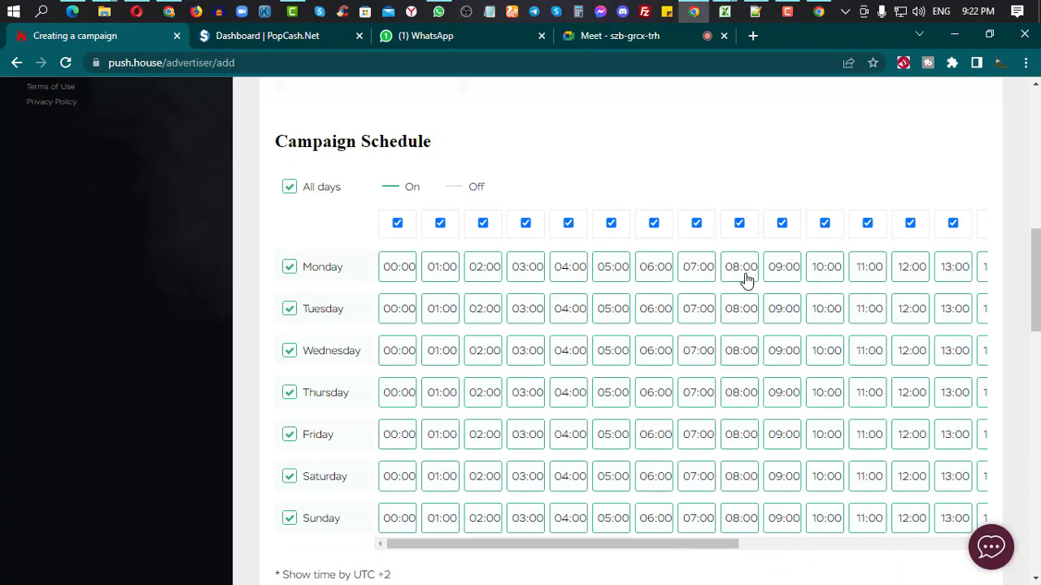
Set the ad limits to a total budget of $50 and a daily budget of $10
scroll(789, 273, down, 5)
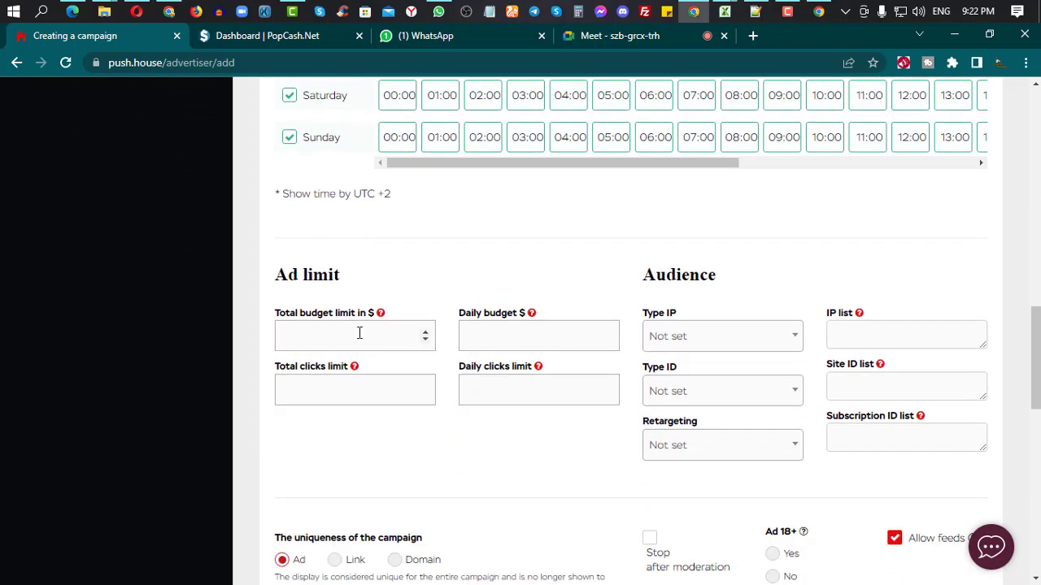
click(360, 334)
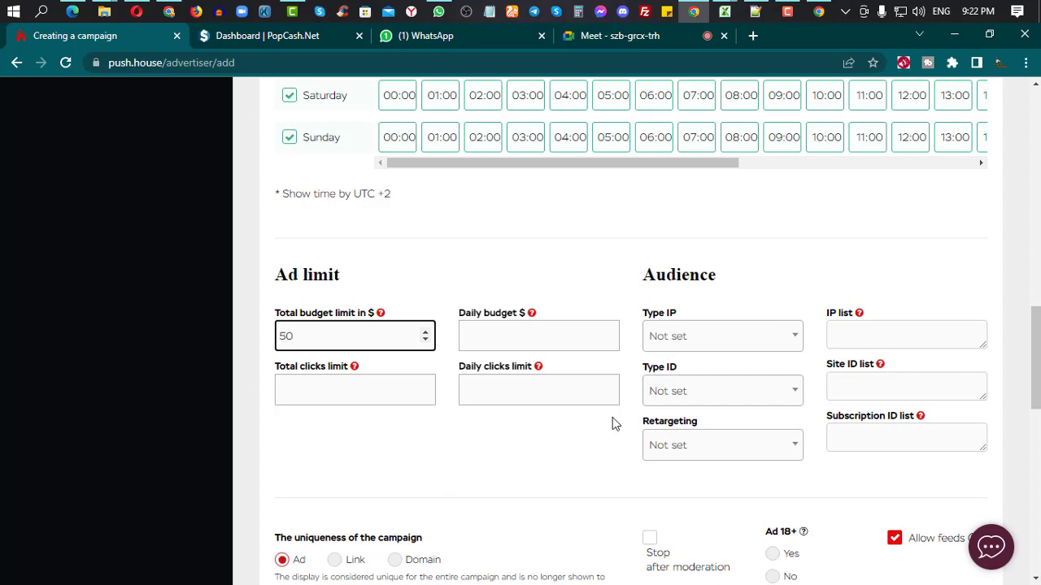
click(497, 333)
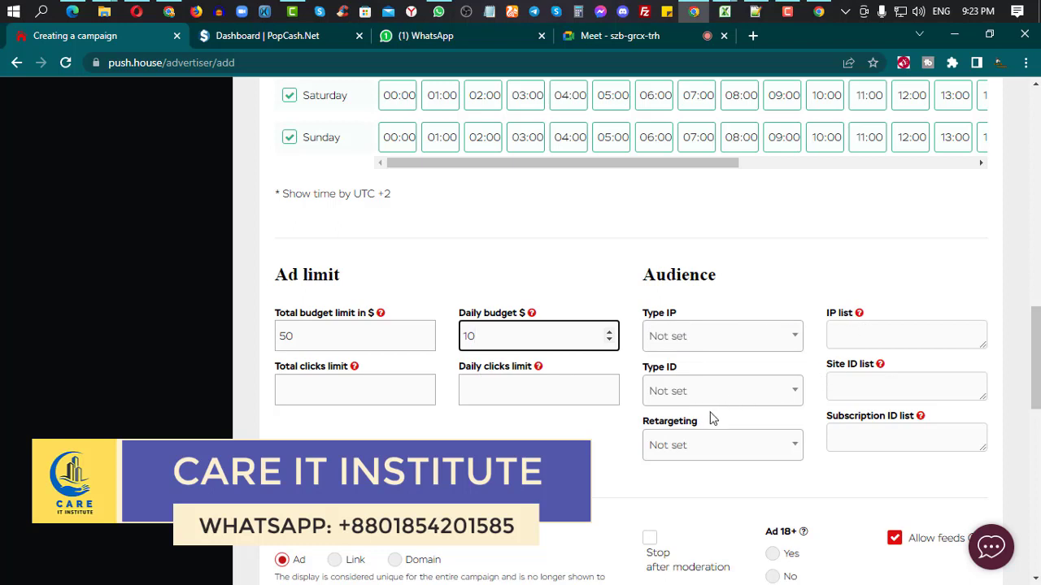
Set the campaign's Ad 18+ option to No
scroll(711, 419, down, 1)
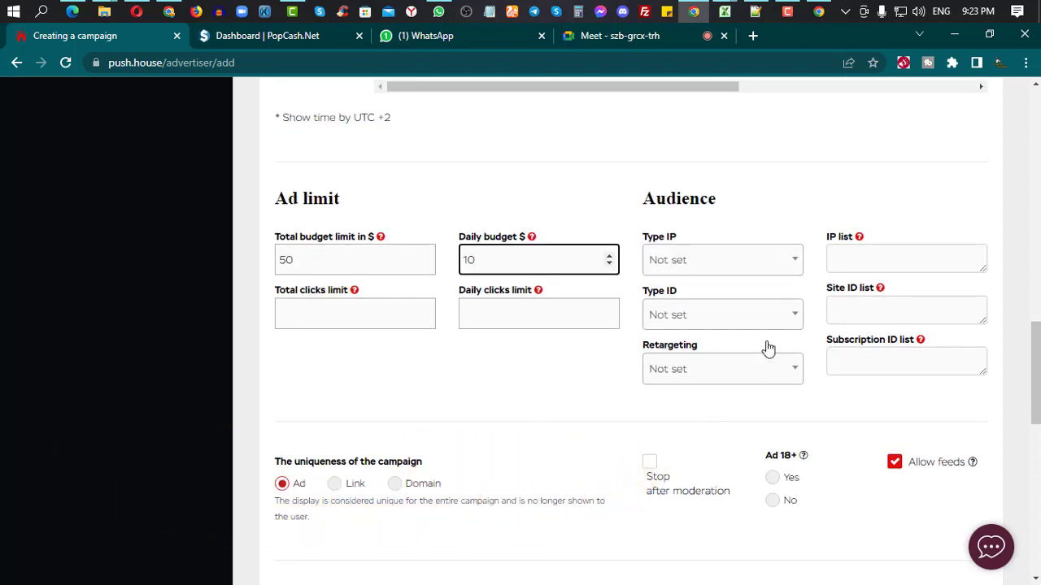
scroll(511, 428, down, 2)
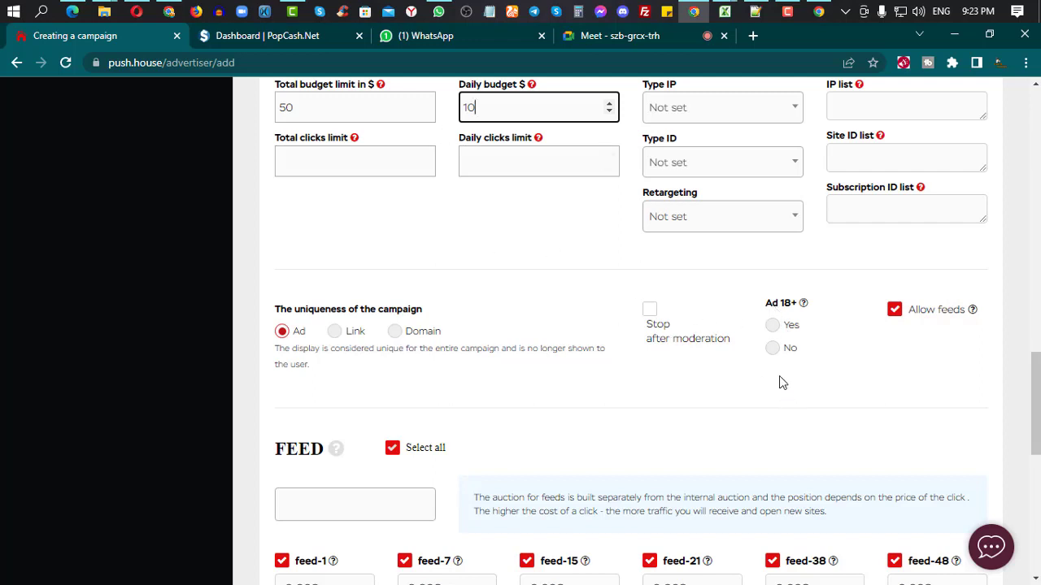
click(776, 354)
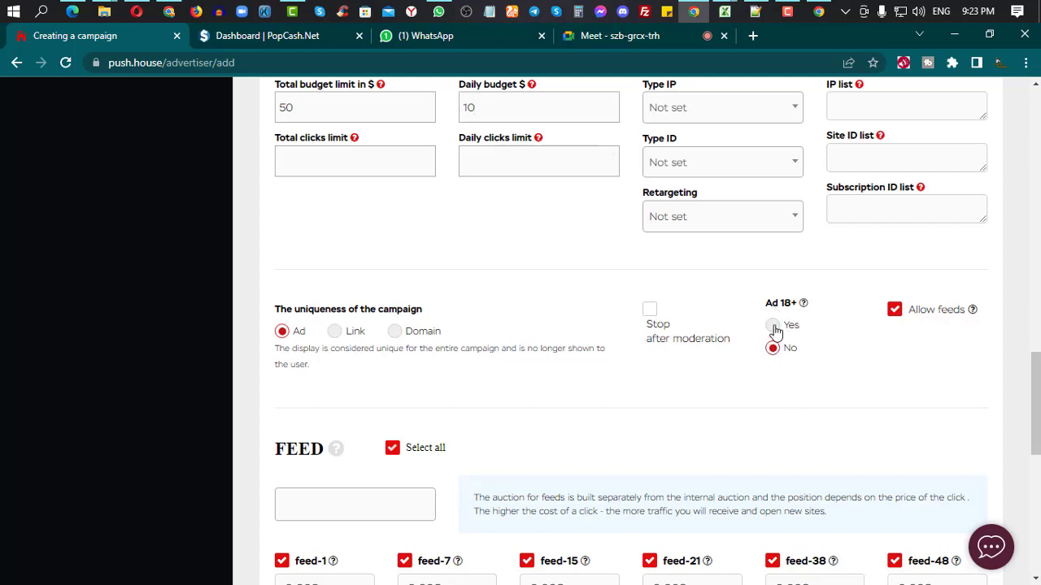
click(773, 327)
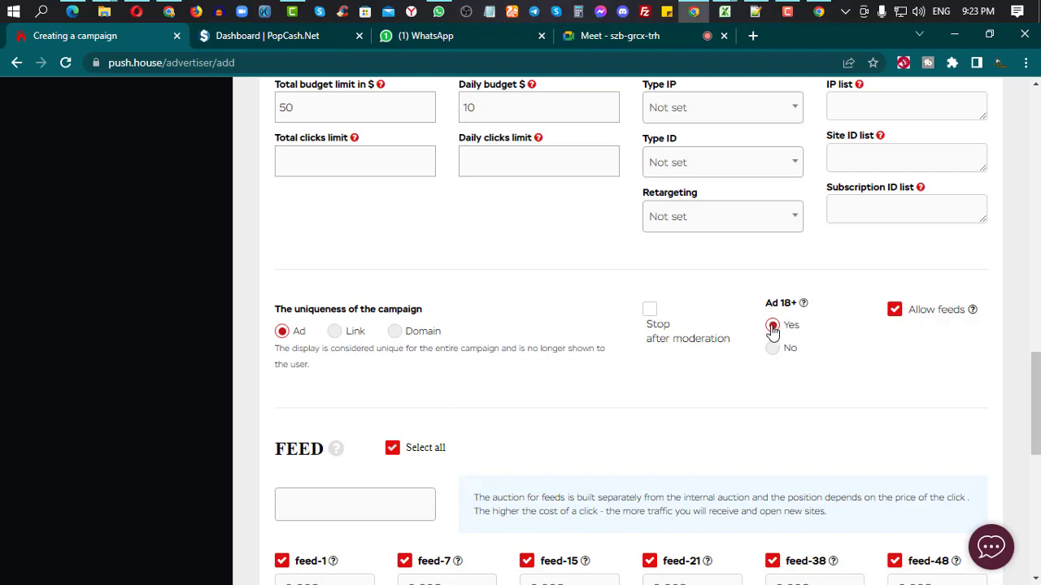
click(774, 349)
Save the new campaign with all feeds selected
scroll(713, 388, down, 2)
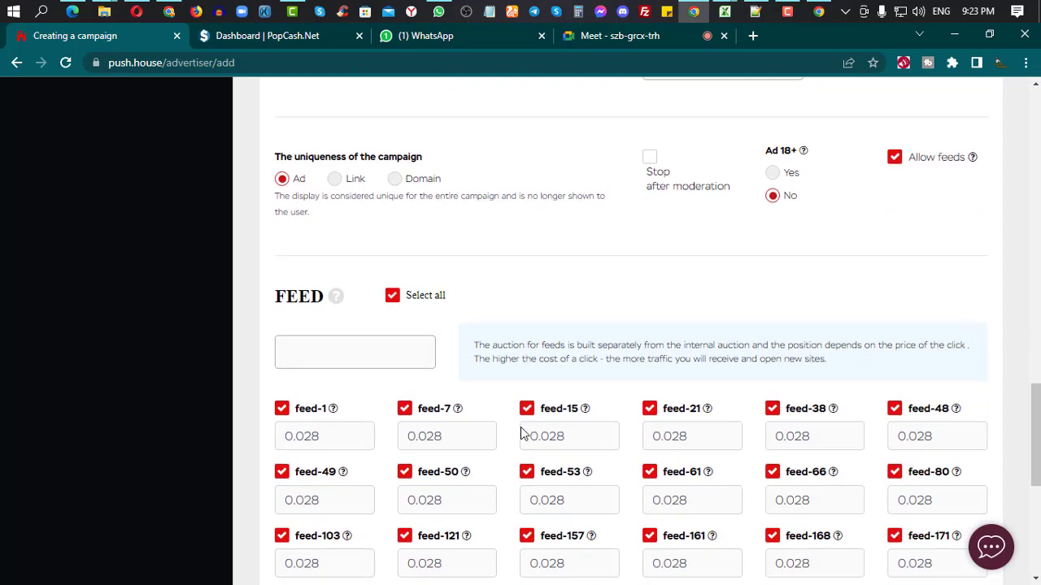
scroll(524, 437, down, 5)
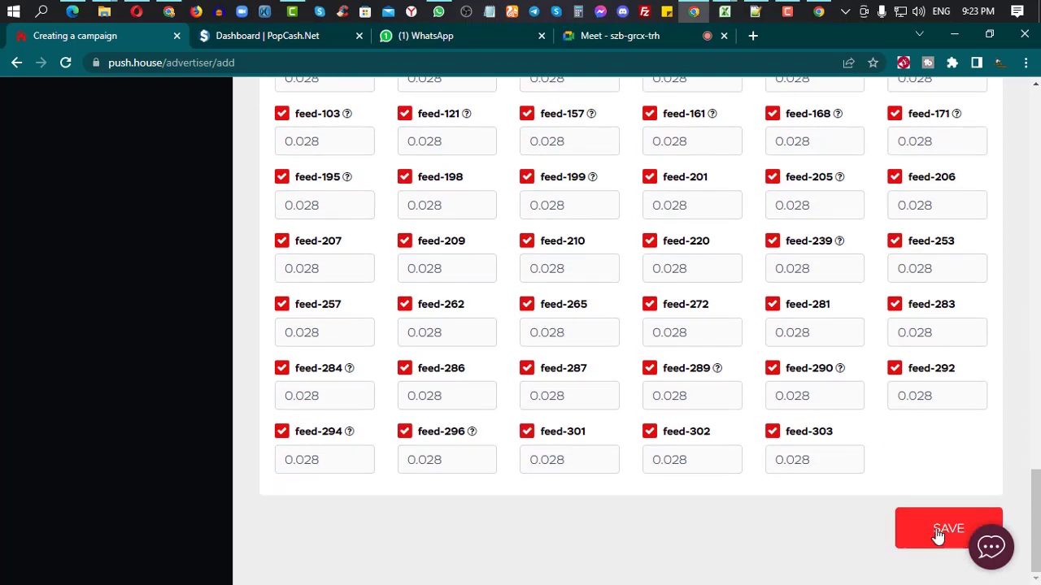
click(944, 530)
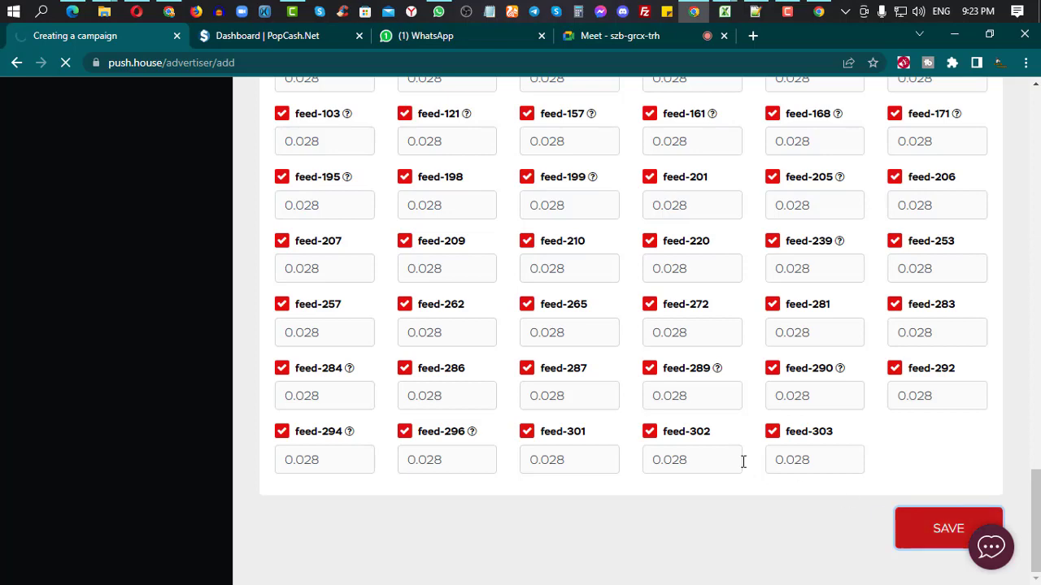